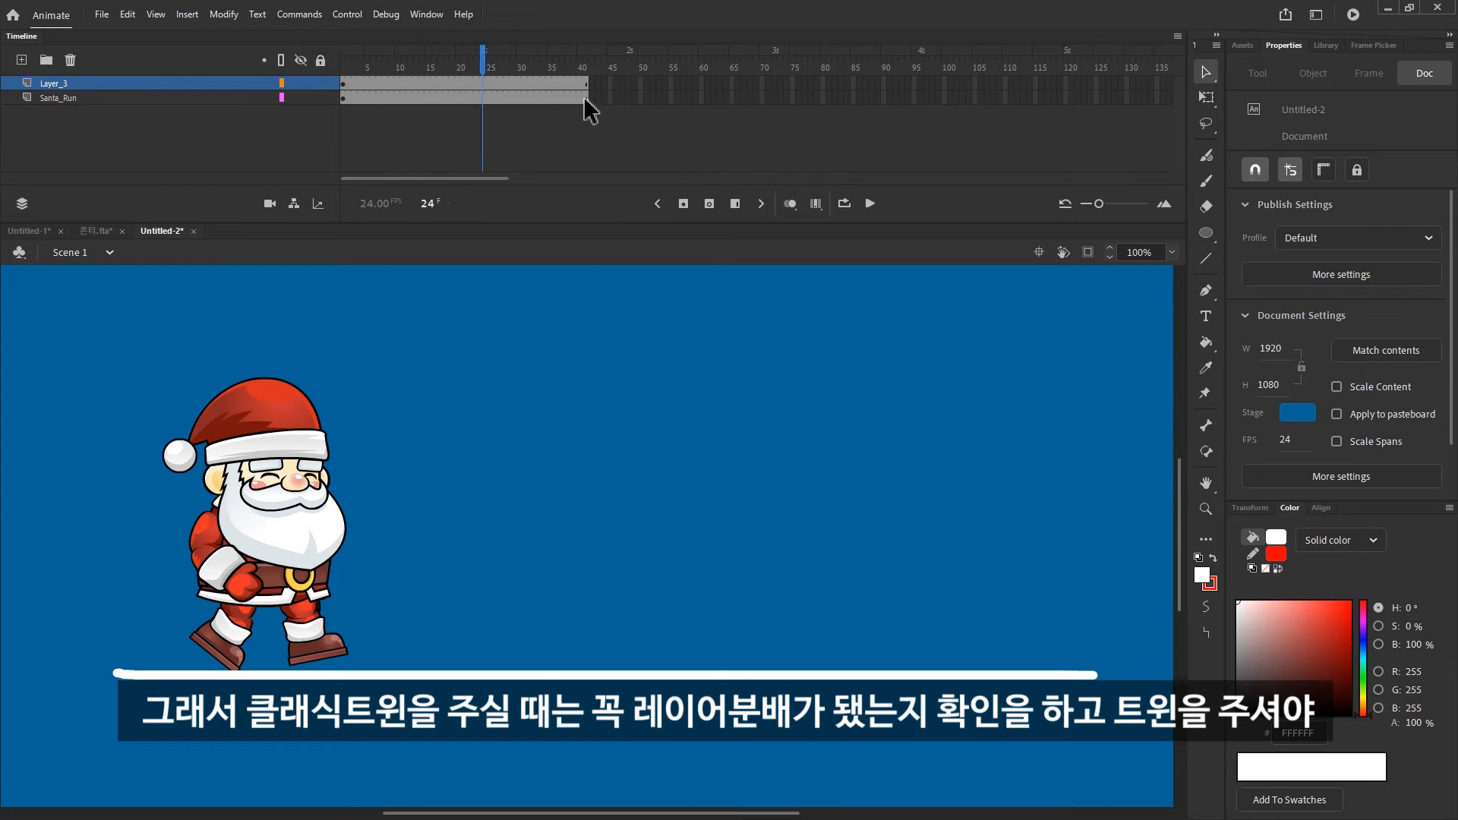
Add a keyframe at frame 41 on the Santa_Run layer, create a classic tween, and move Santa to the far end of the ground line
click(585, 99)
key(F6)
click(557, 100)
key(alt+shift+c)
click(586, 100)
drag(262, 495, 913, 494)
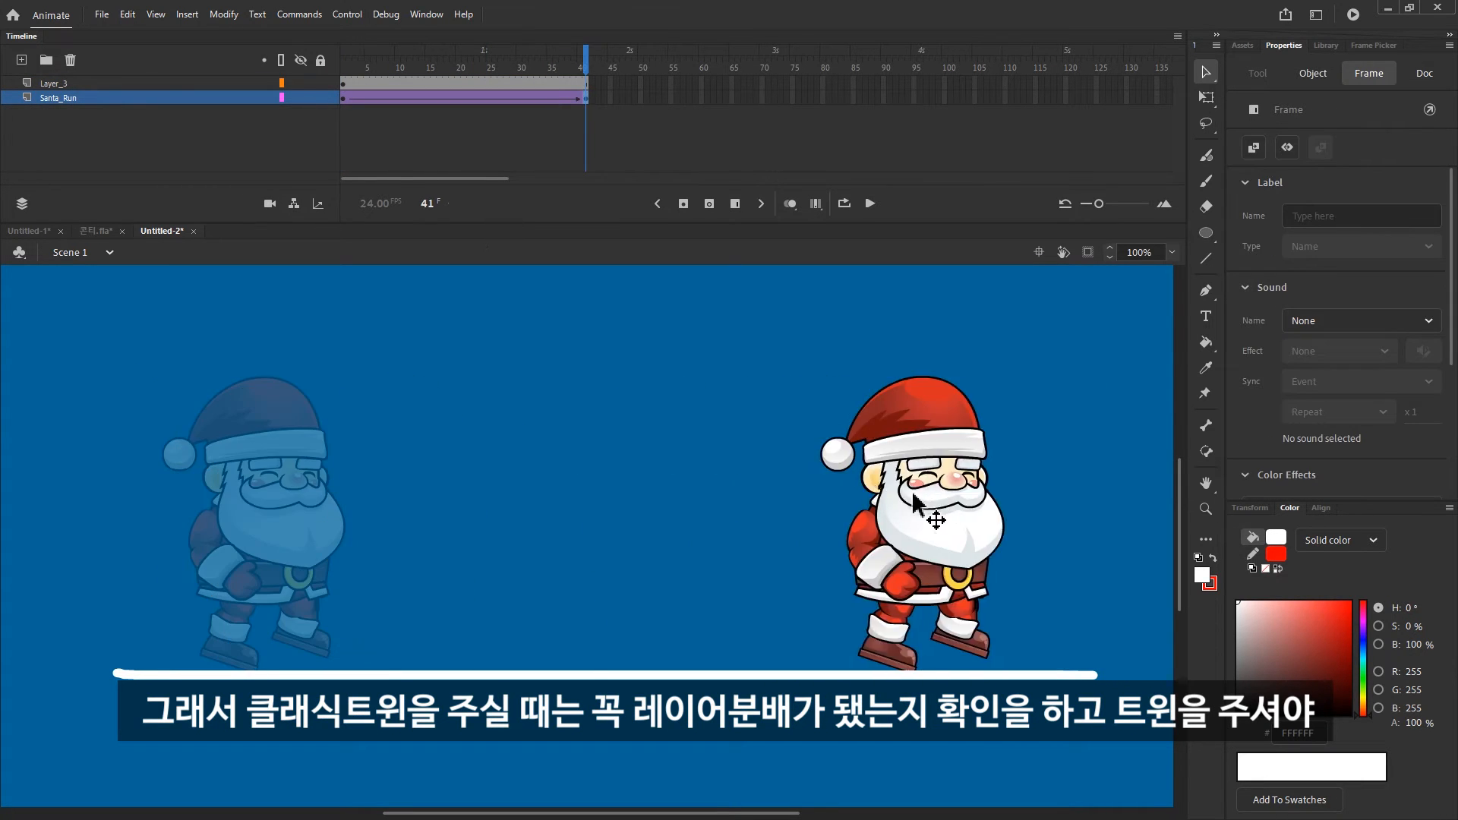
drag(343, 90, 374, 129)
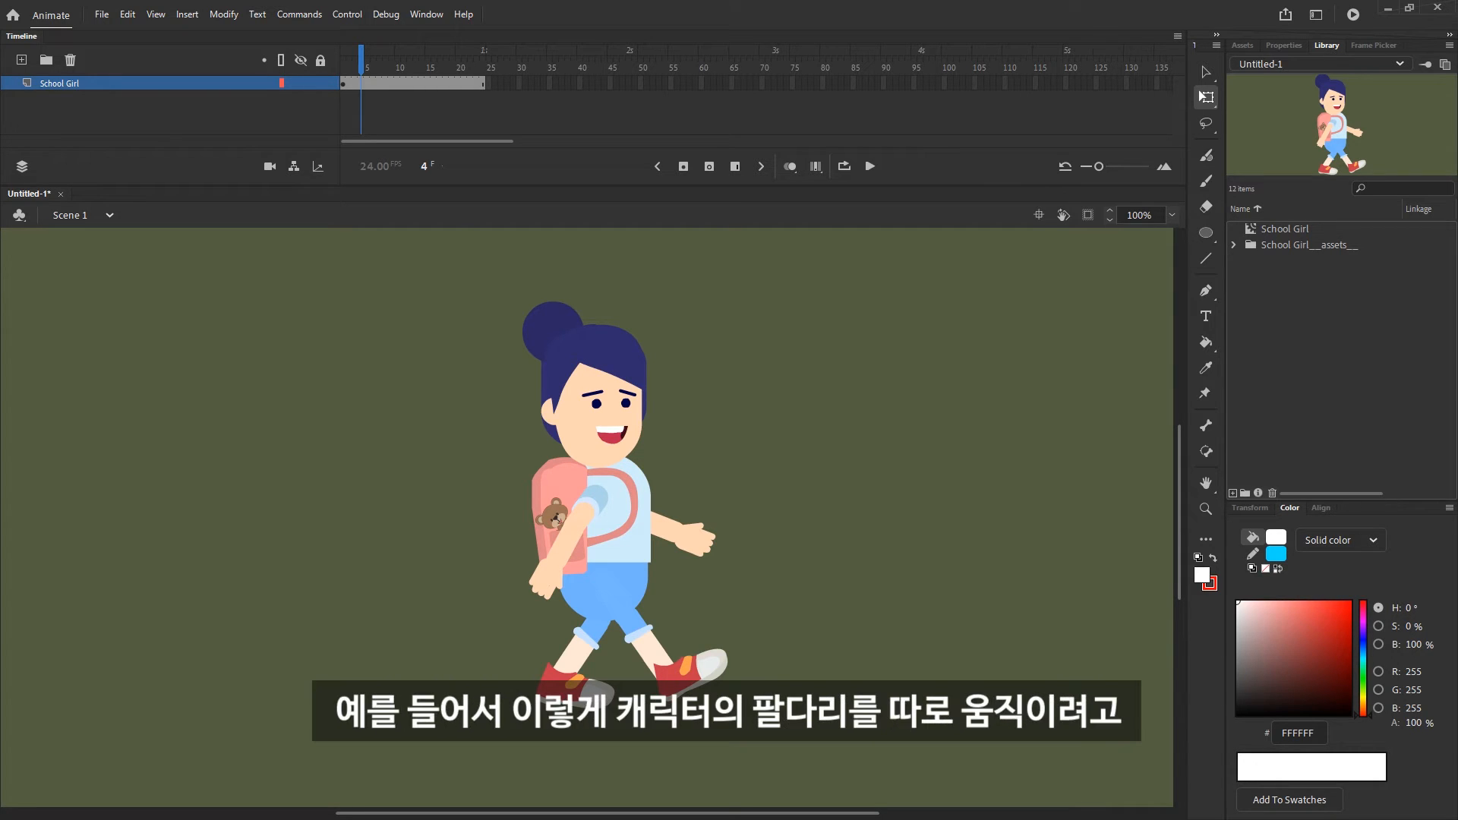
Add a keyframe at frame 24 on the School Girl layer and create a classic tween, accepting conversion of the contents to symbols
click(516, 114)
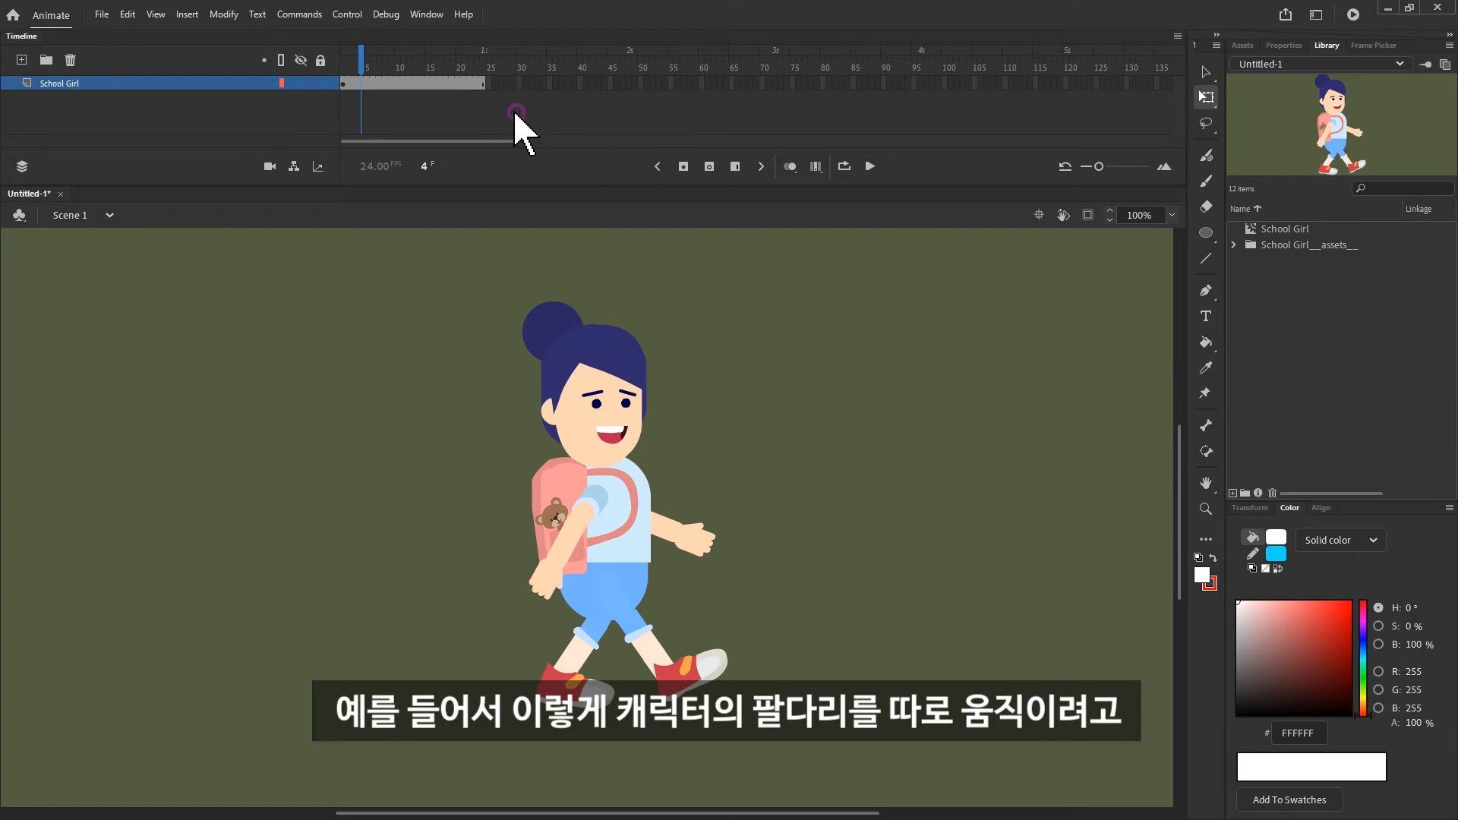
click(482, 83)
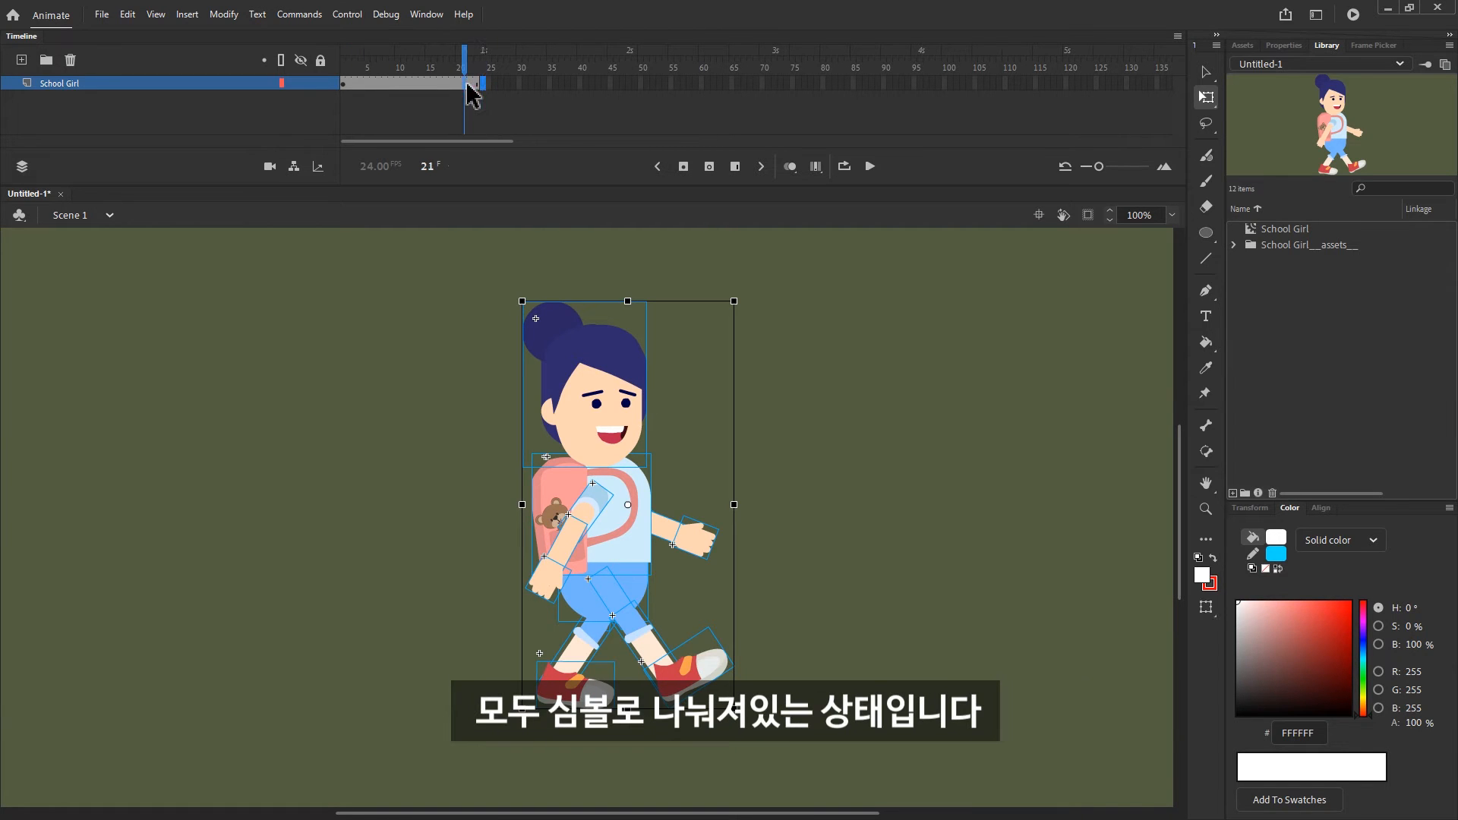
key(F3)
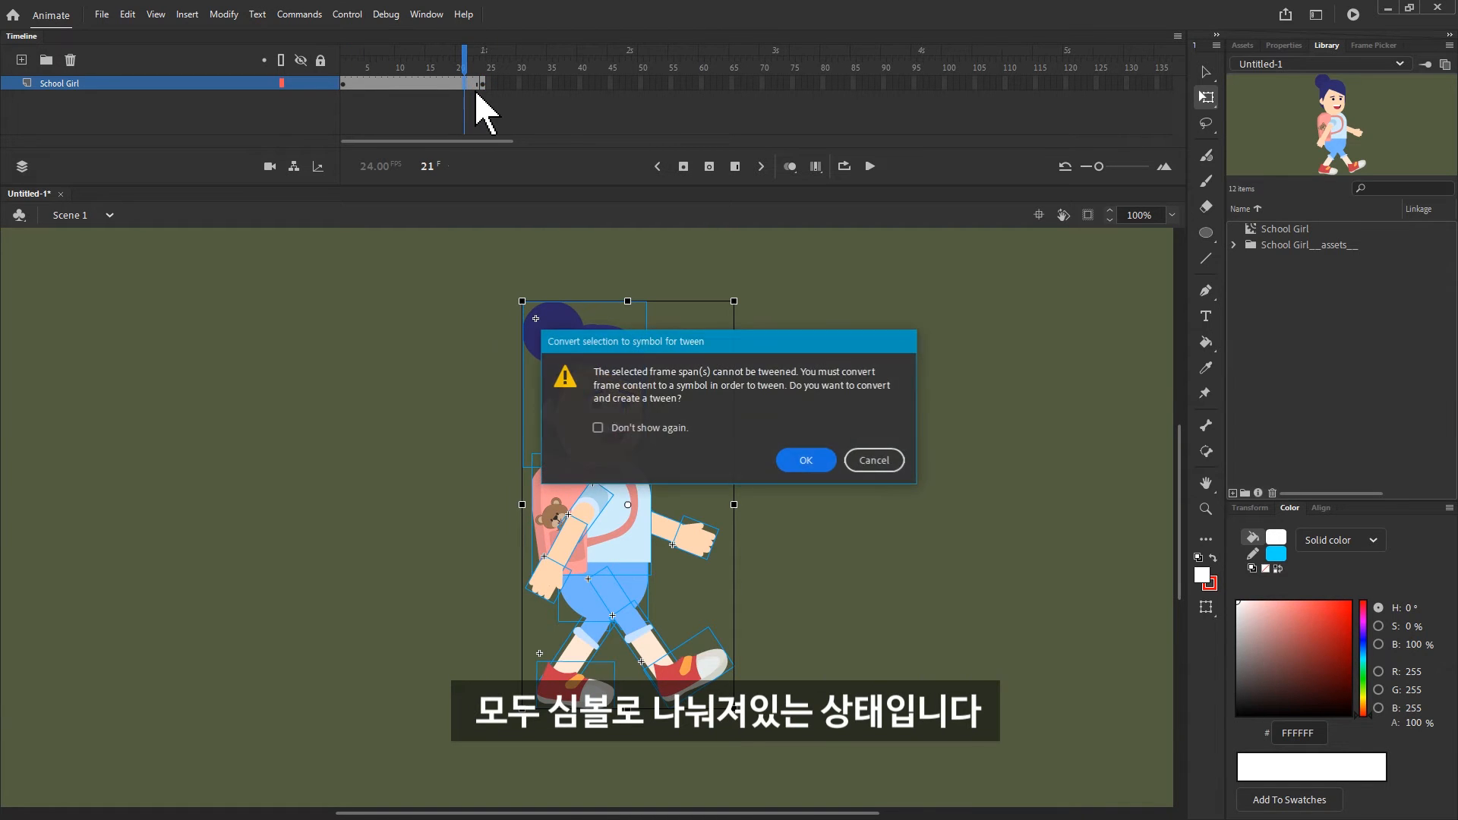
click(806, 460)
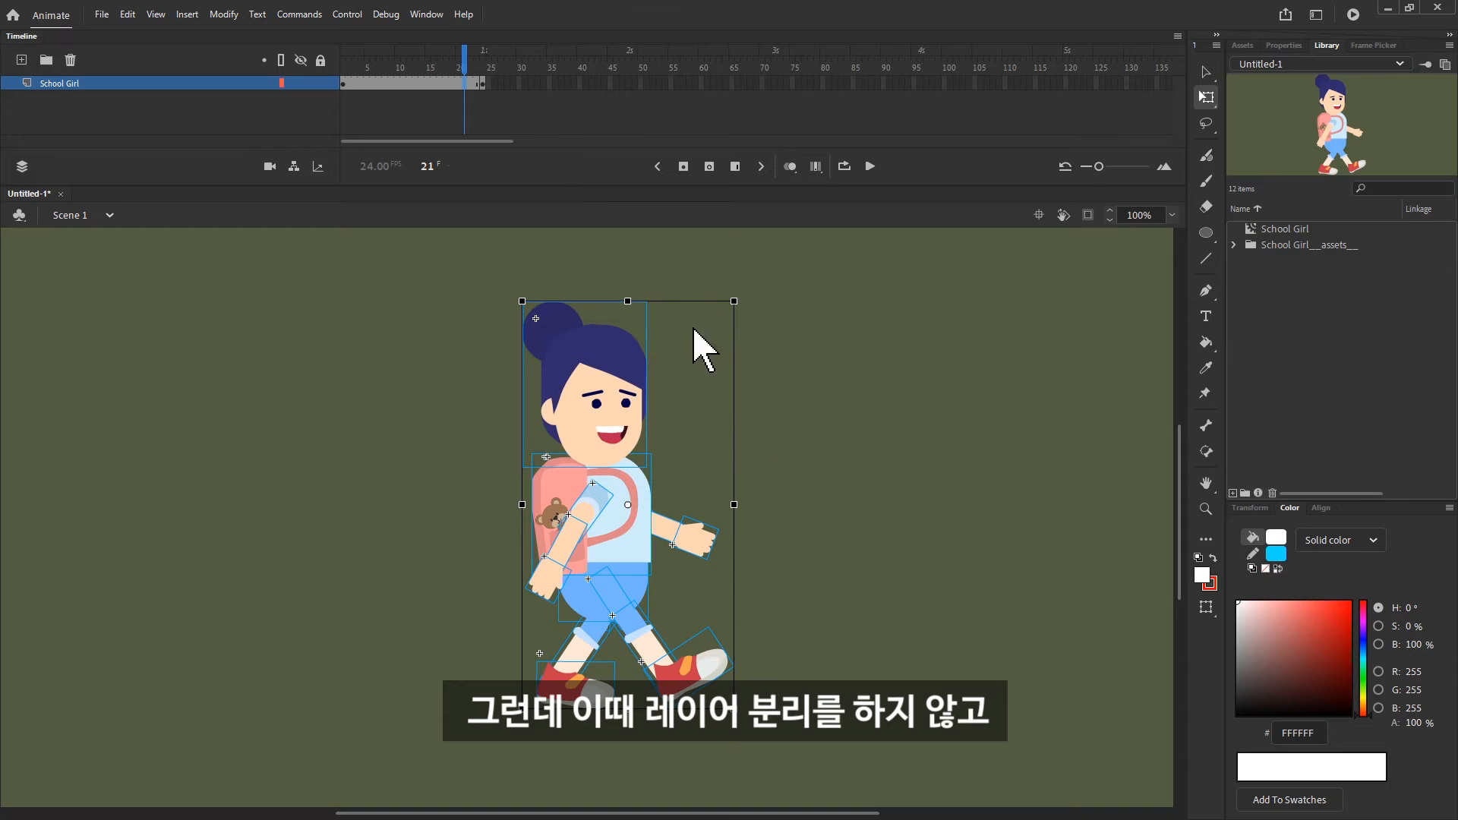
Inspect the Tween 15 and Tween 16 symbols in the library, and undo the classic tween and its end keyframe
click(483, 84)
click(1272, 277)
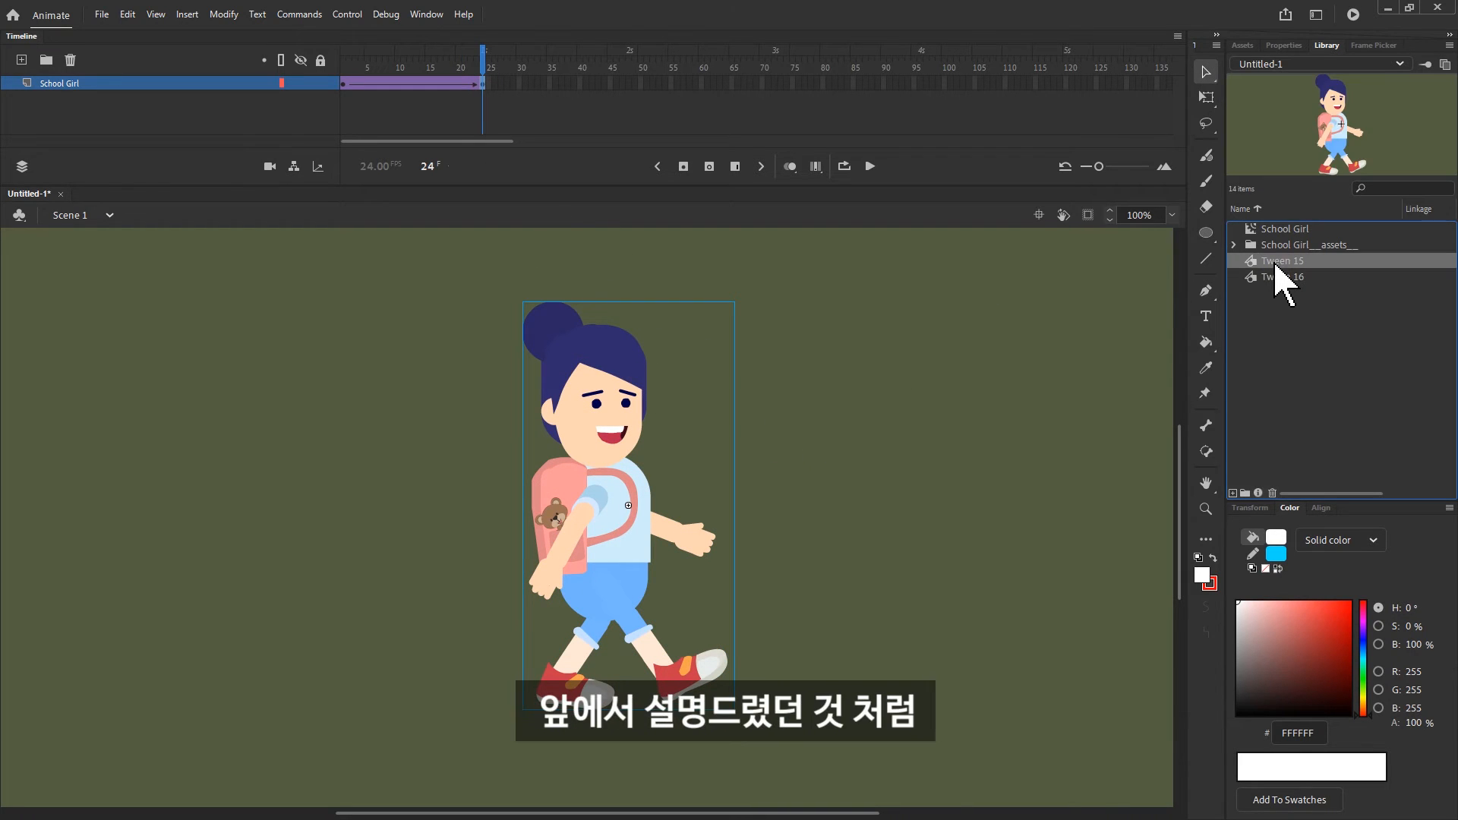
click(1286, 263)
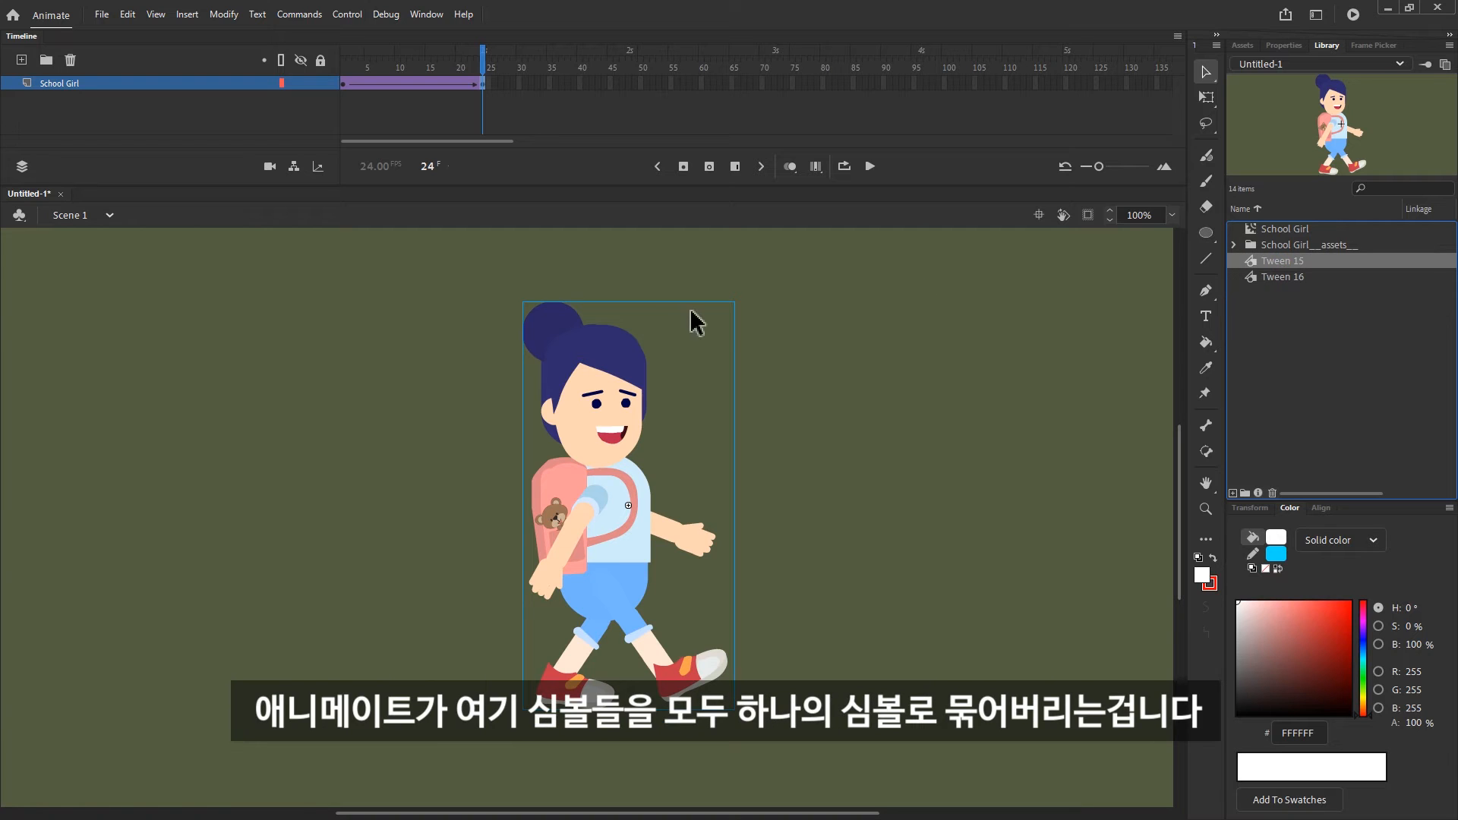
key(Down)
key(Up)
key(Down)
key(Up)
key(Escape)
key(ctrl+z)
key(ctrl+z)
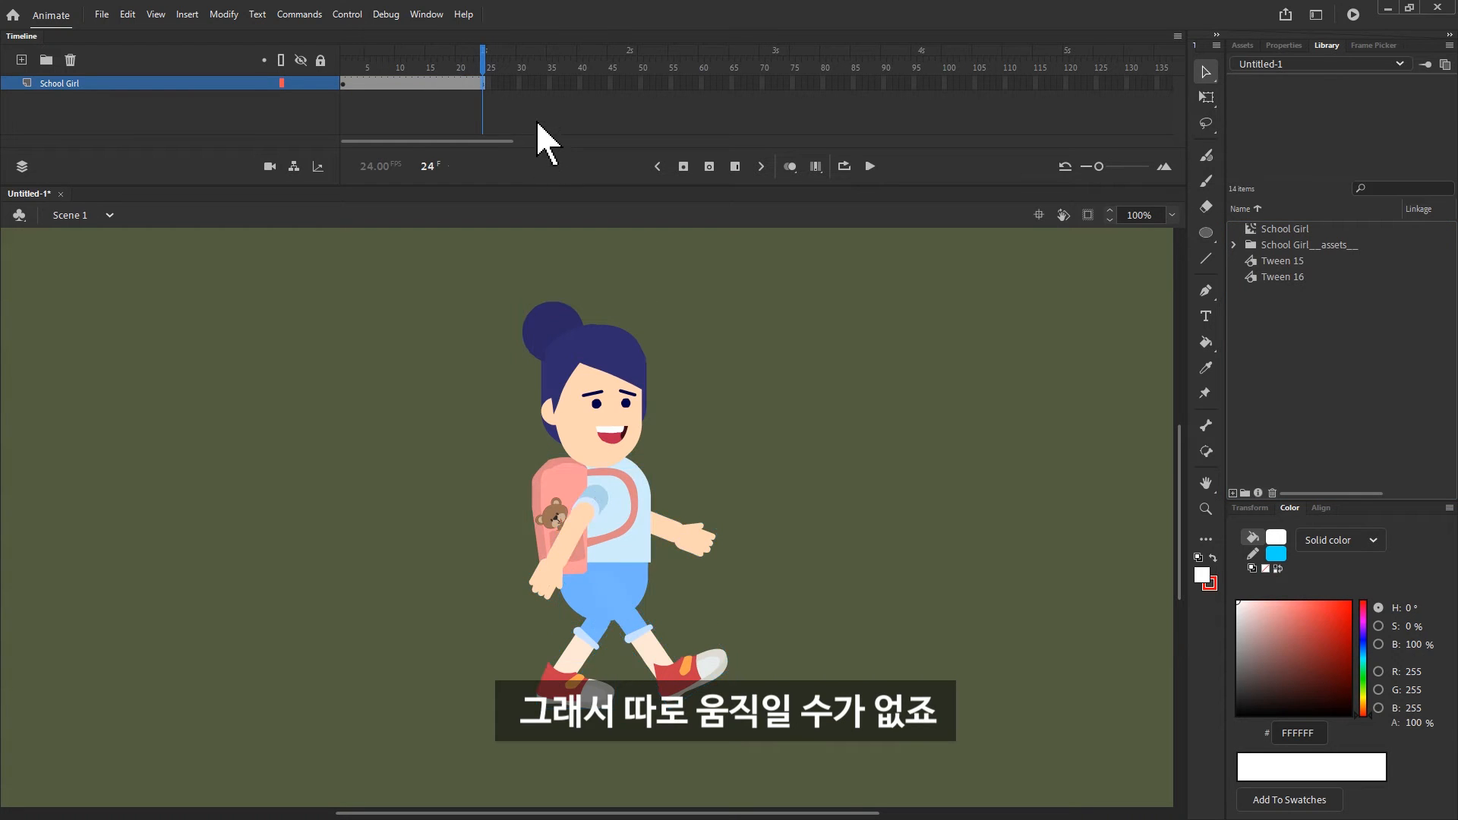
Distribute all of the School Girl's body parts to separate layers and enlarge the timeline to show the whole layer list
right_click(599, 425)
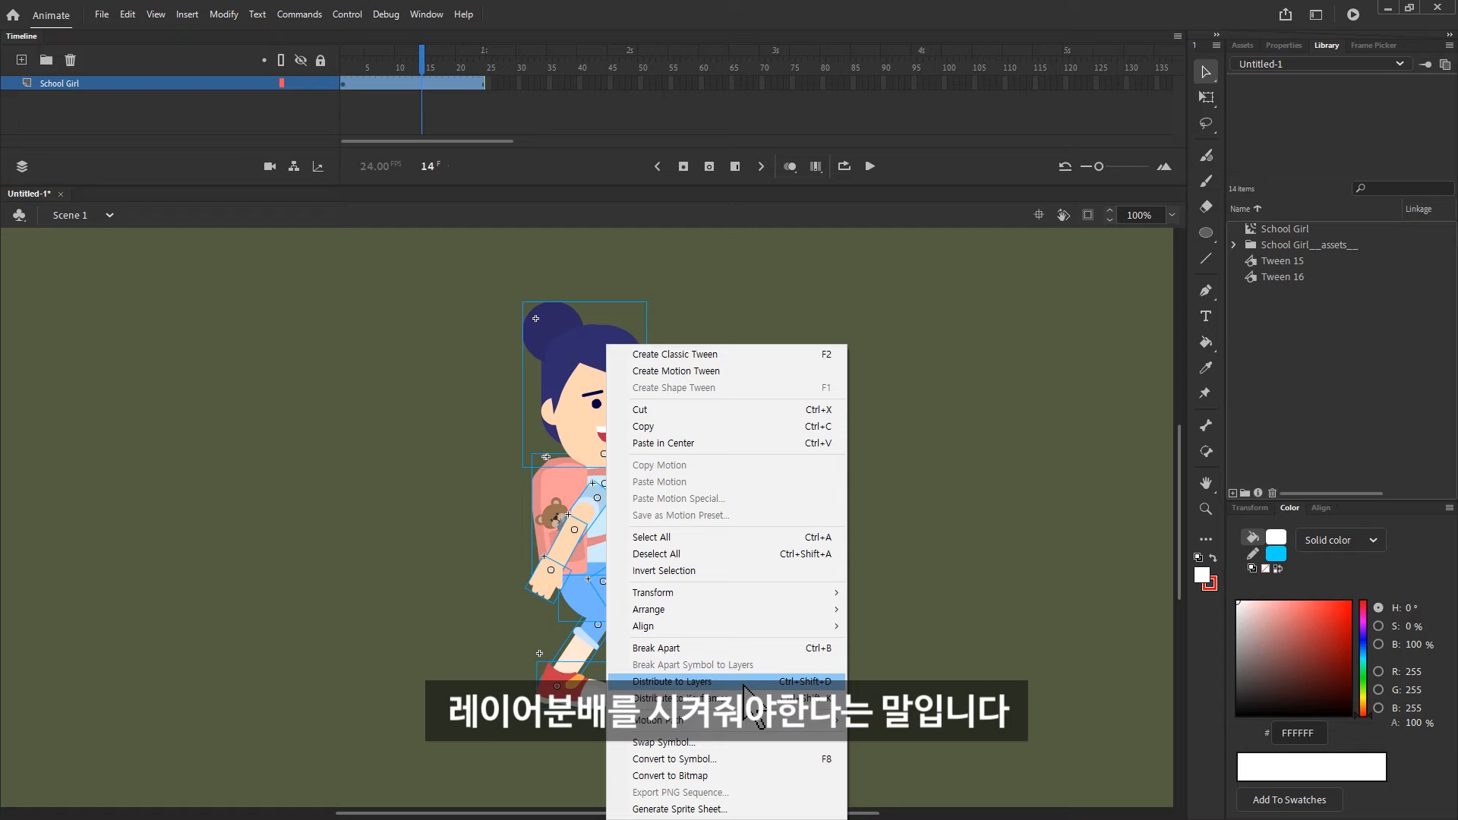
click(743, 683)
drag(582, 185, 589, 370)
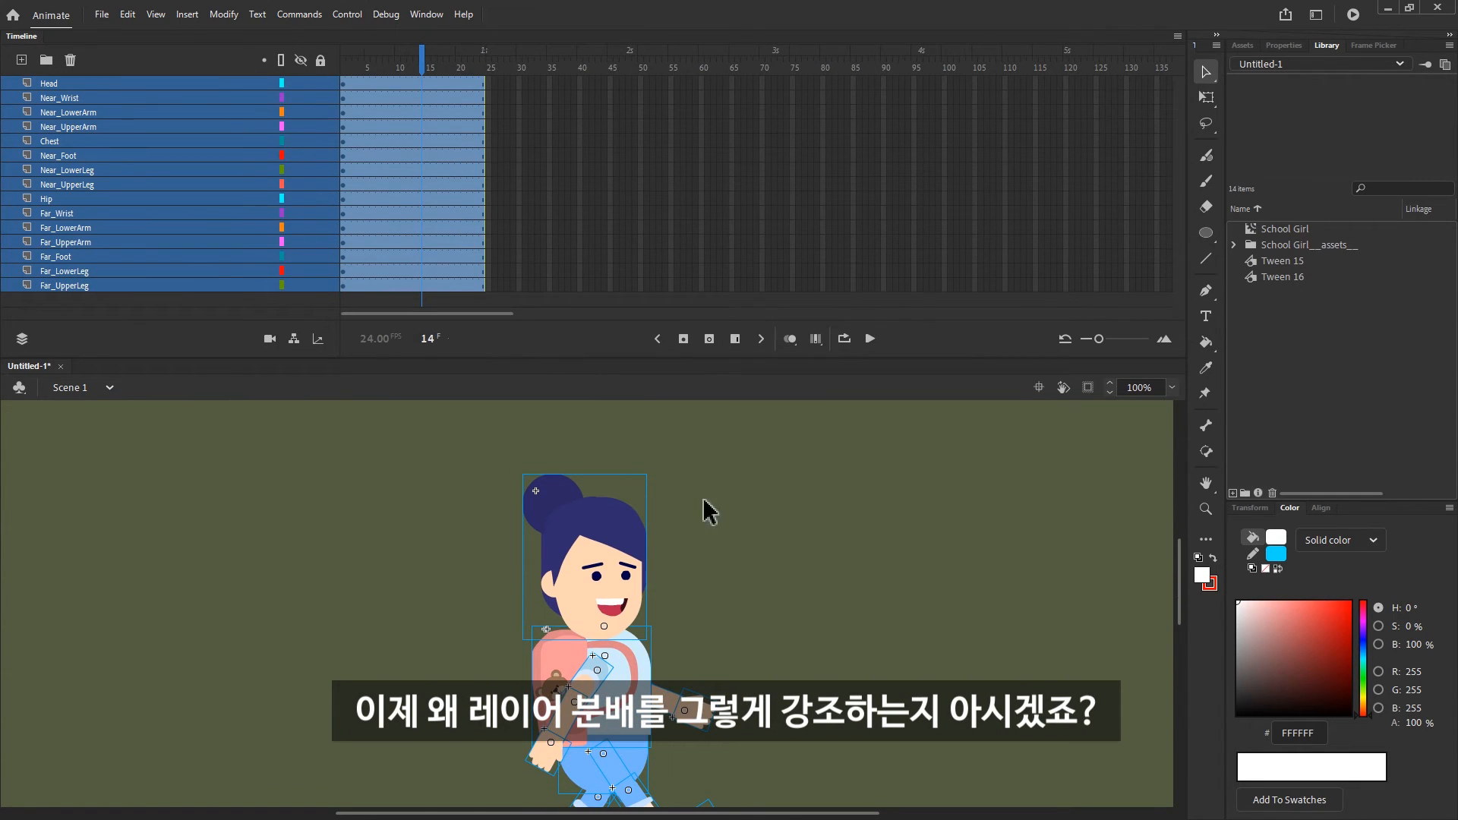
key(Return)
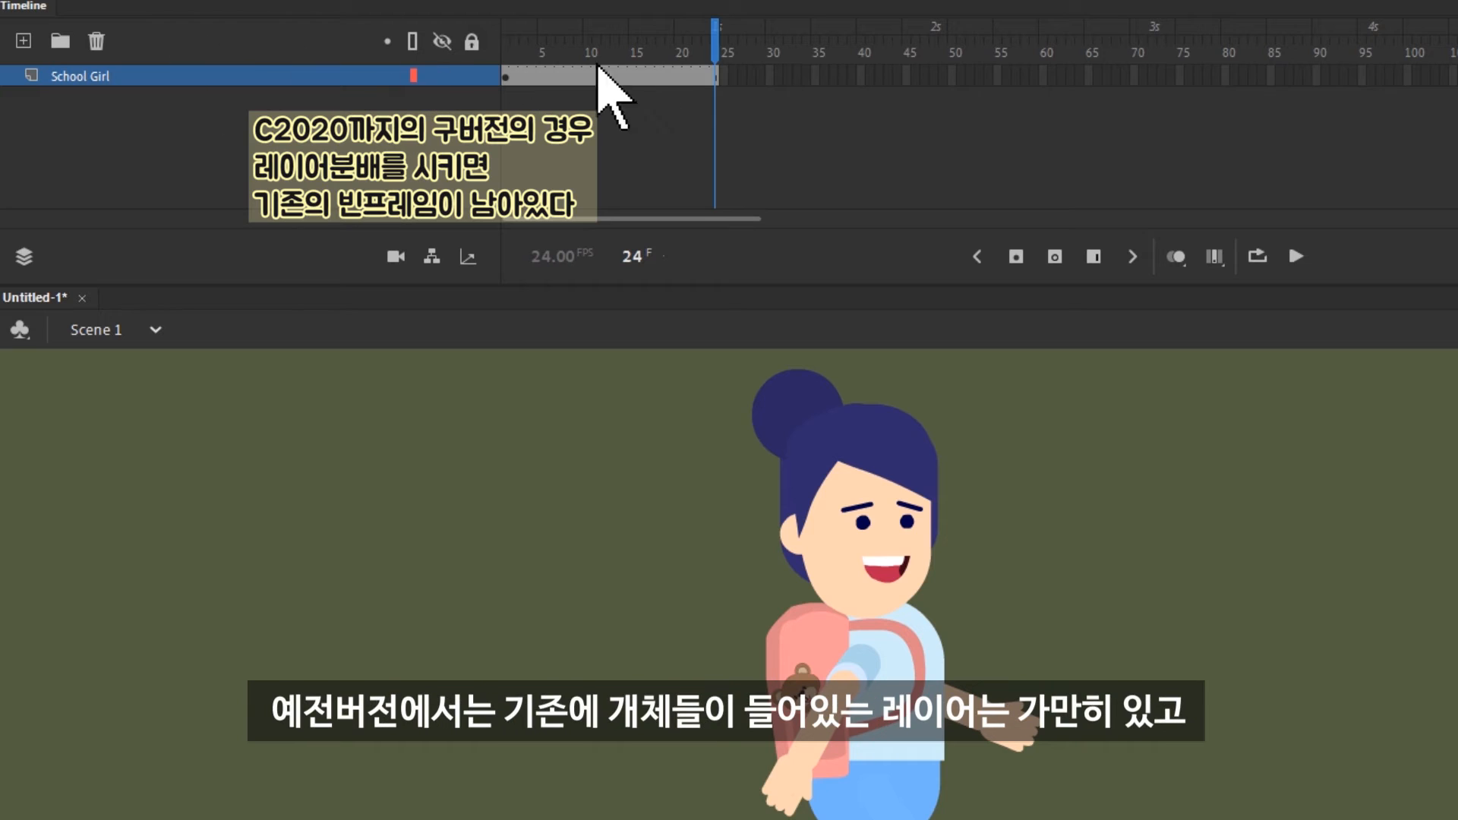
Distribute the School Girl's parts to individual layers at frame 24 and select all the parts
key(ctrl+shift+d)
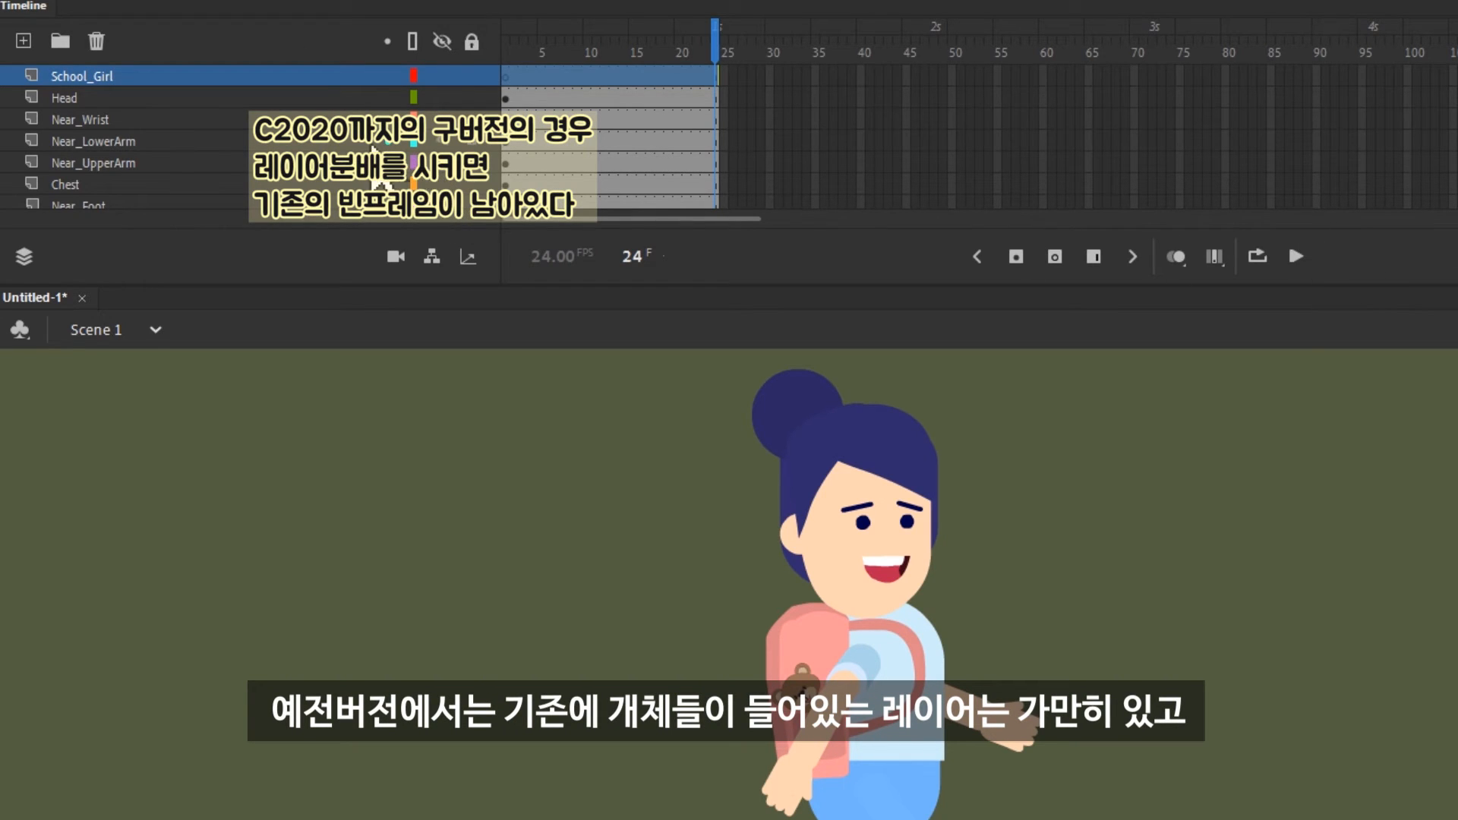
drag(712, 46, 749, 66)
key(ctrl+a)
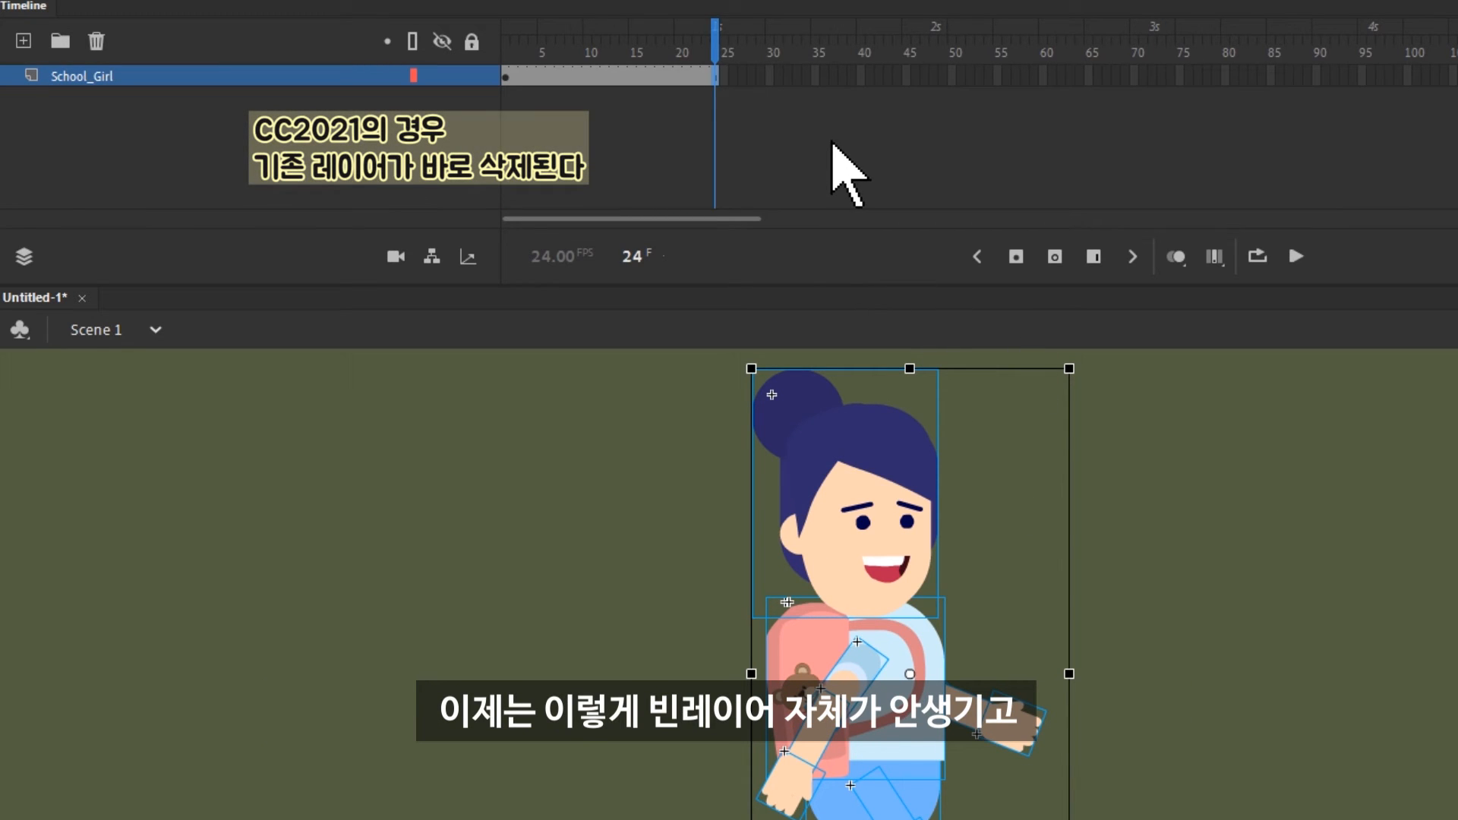
key(ctrl+shift+d)
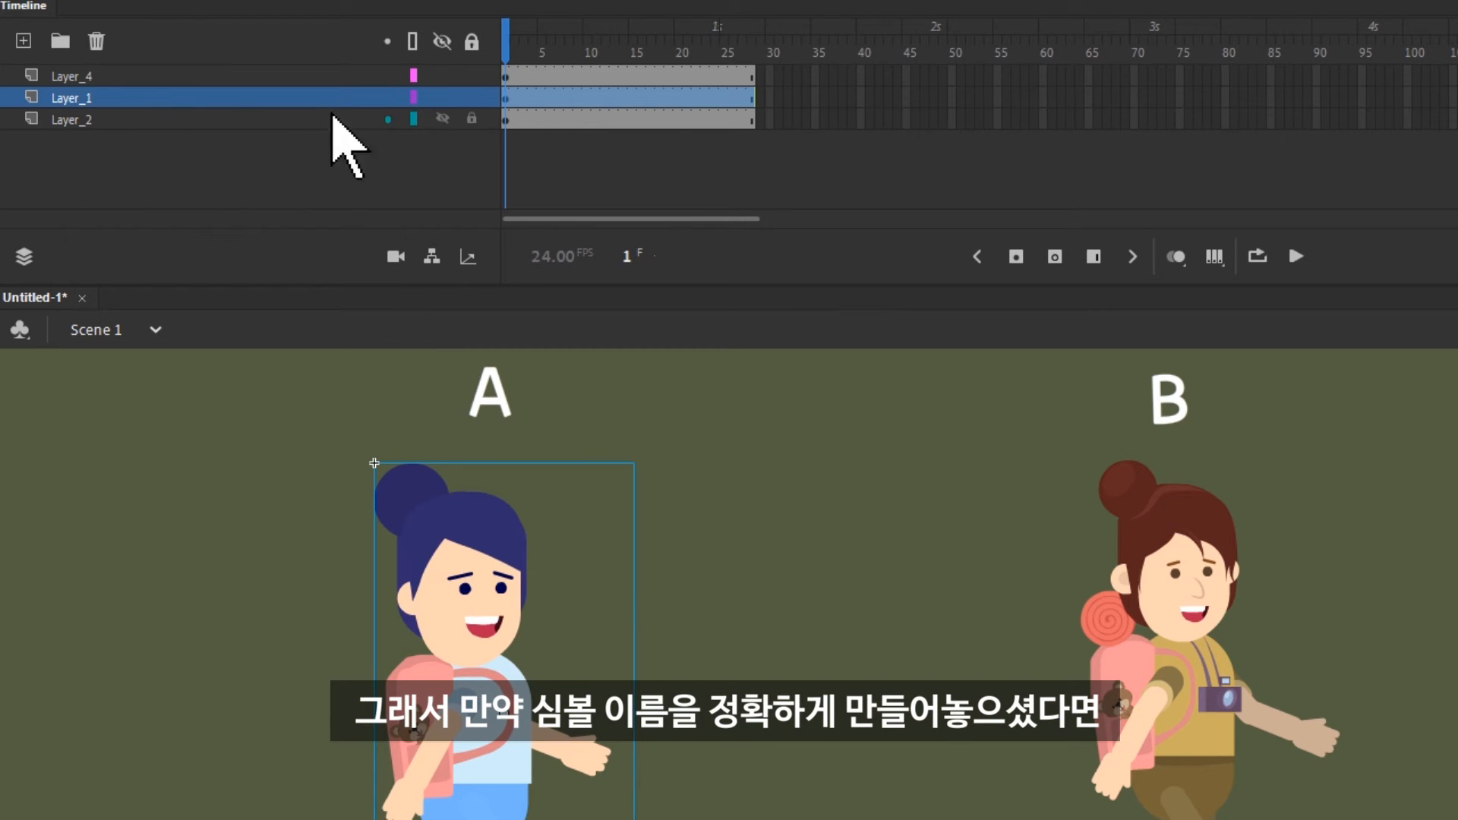
Distribute the School Girl symbol on Layer_1 and the Traveller Girl symbol on Layer_2 to their own layers
right_click(461, 516)
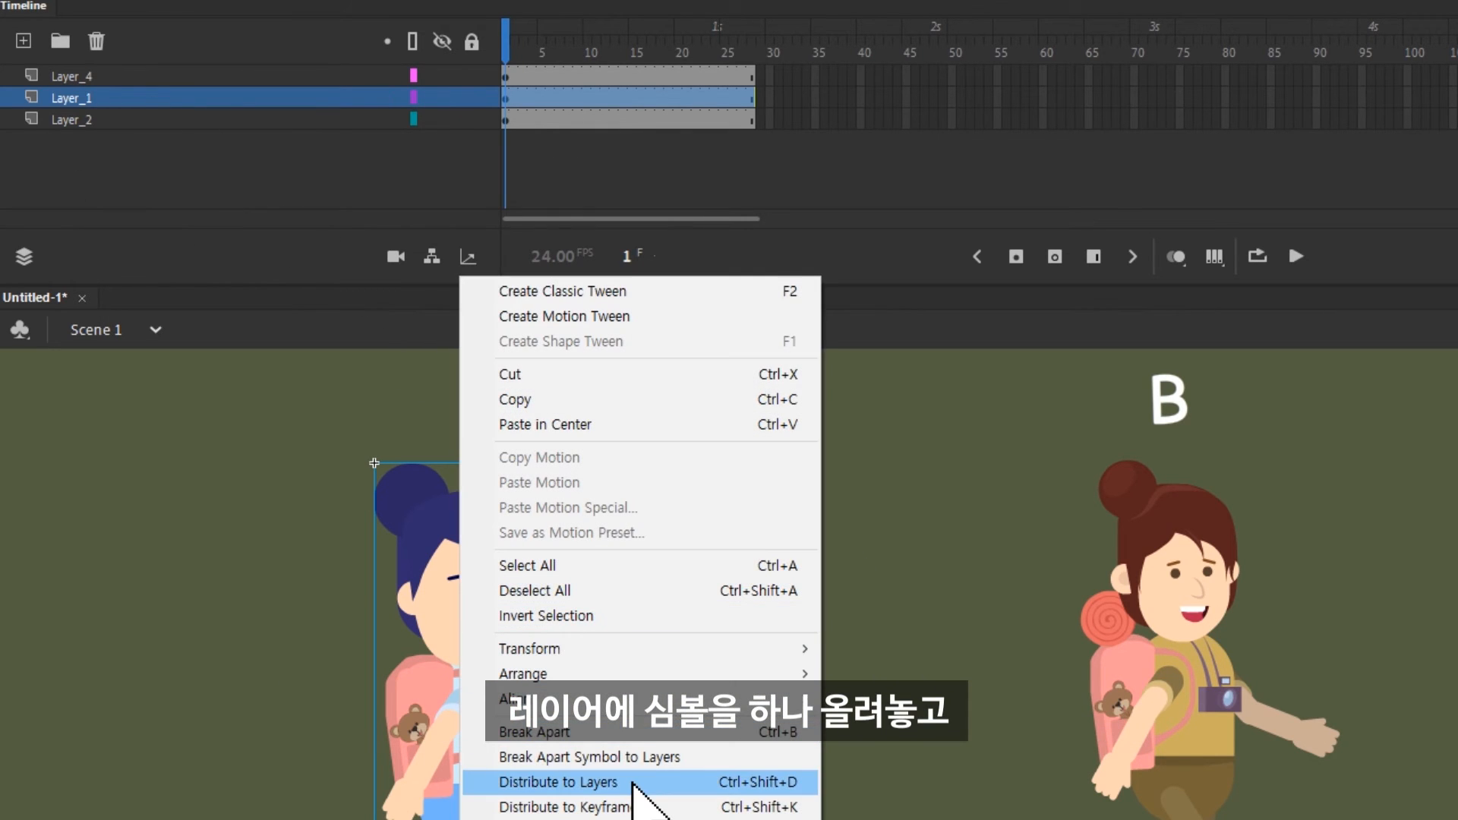
click(631, 782)
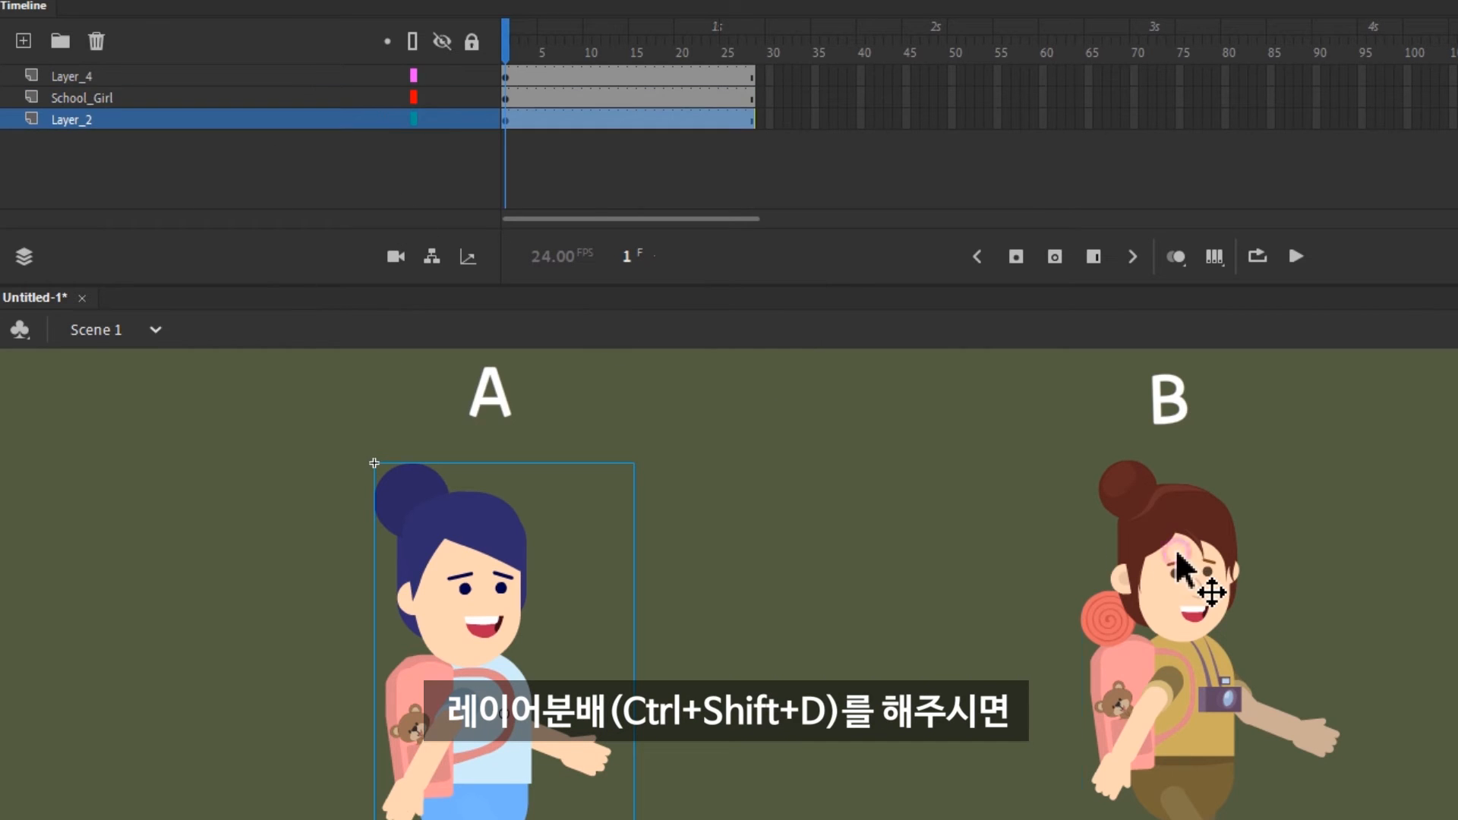
click(505, 122)
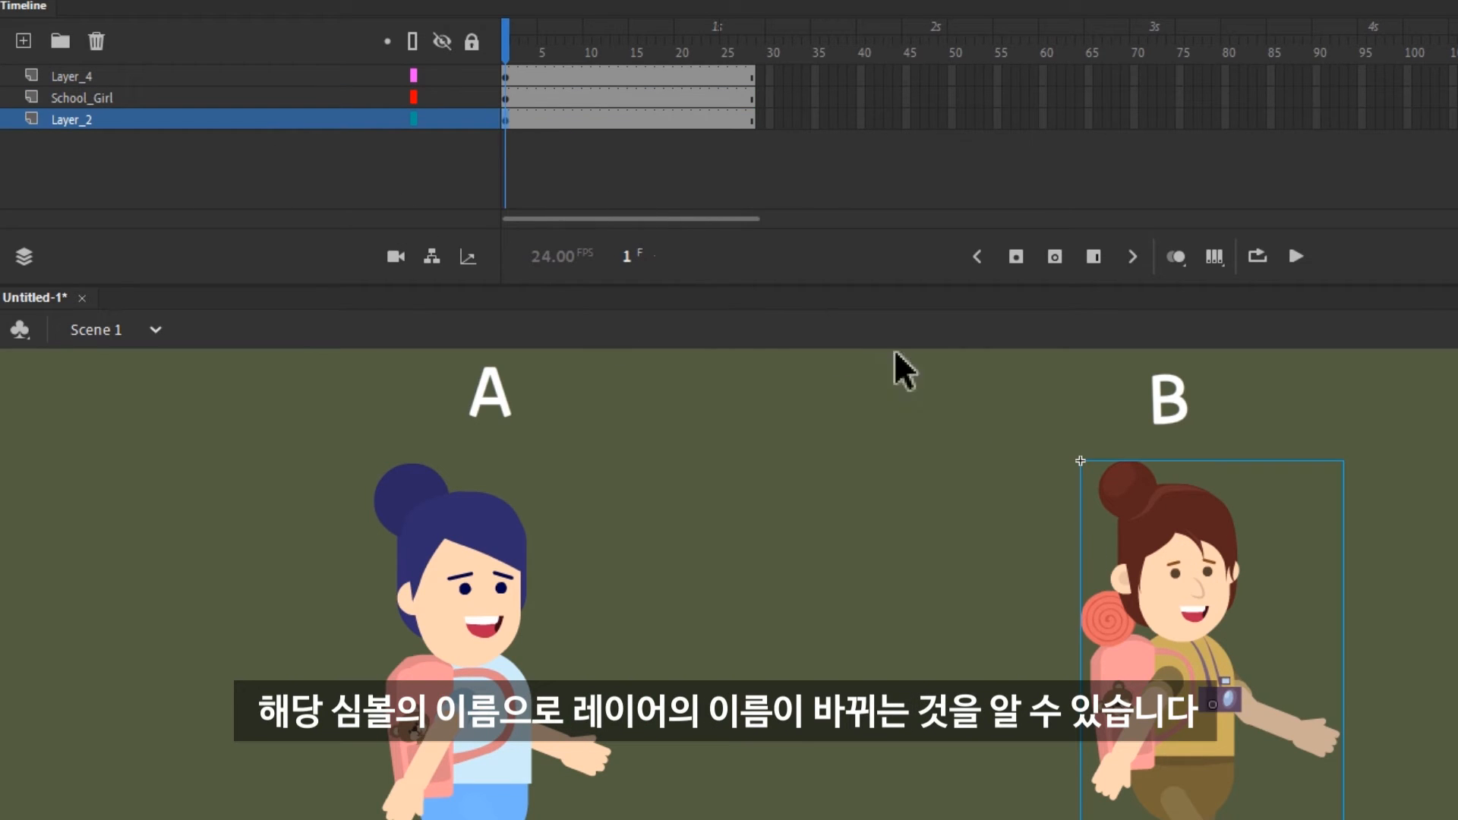
right_click(1162, 577)
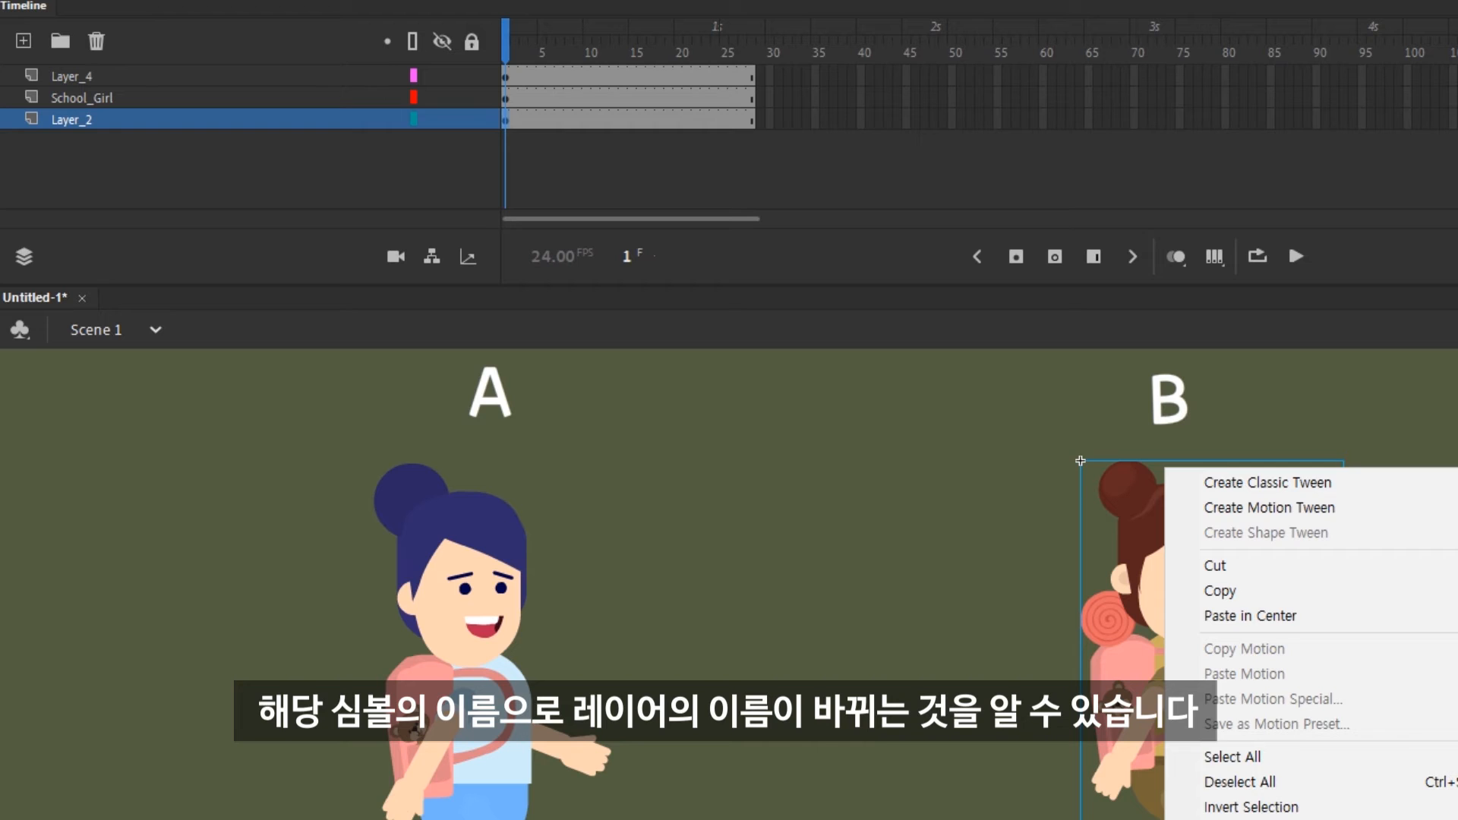
click(1253, 817)
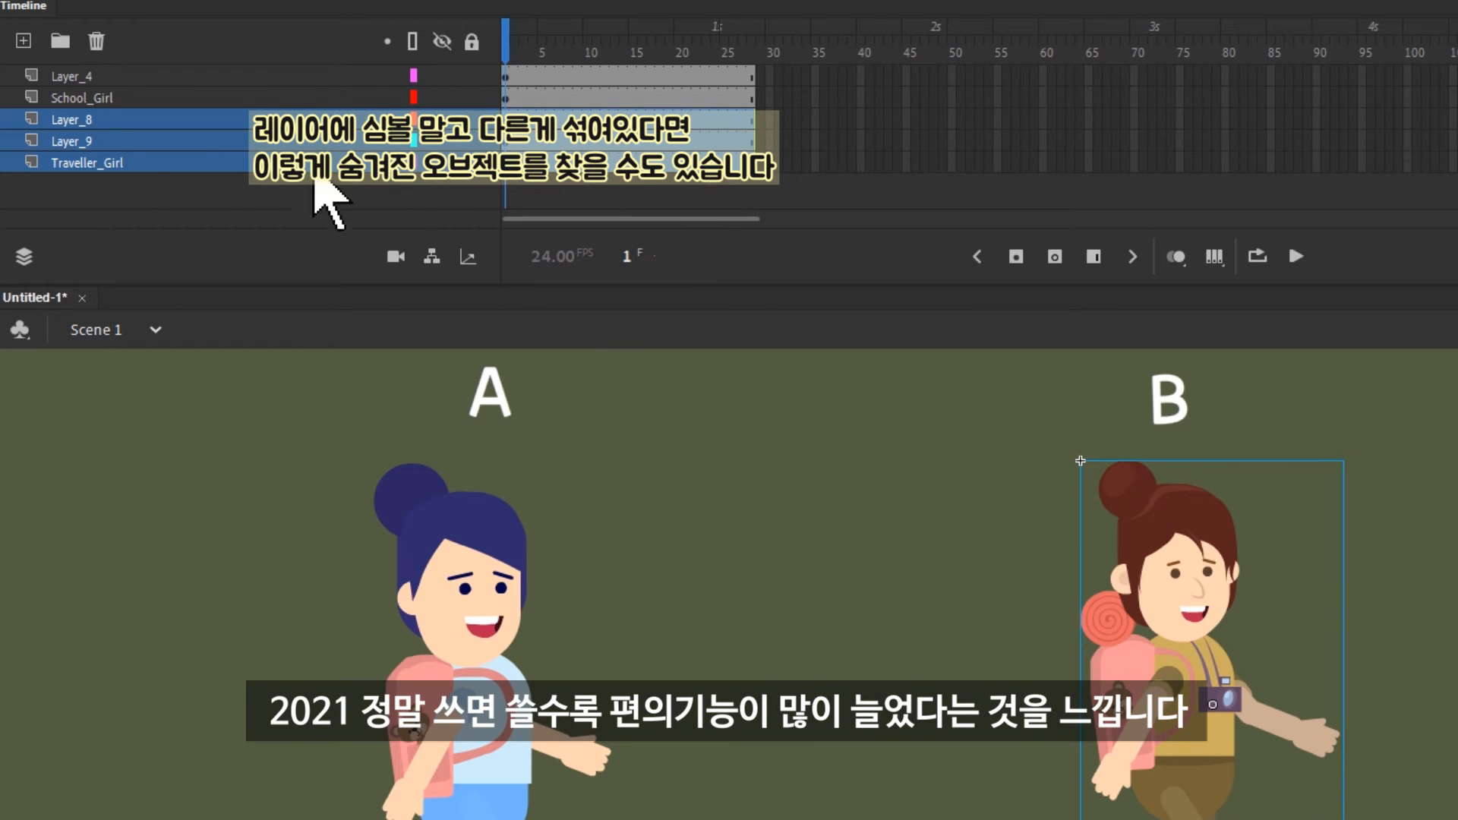
click(816, 446)
ctrl+shift+click(1238, 541)
click(600, 145)
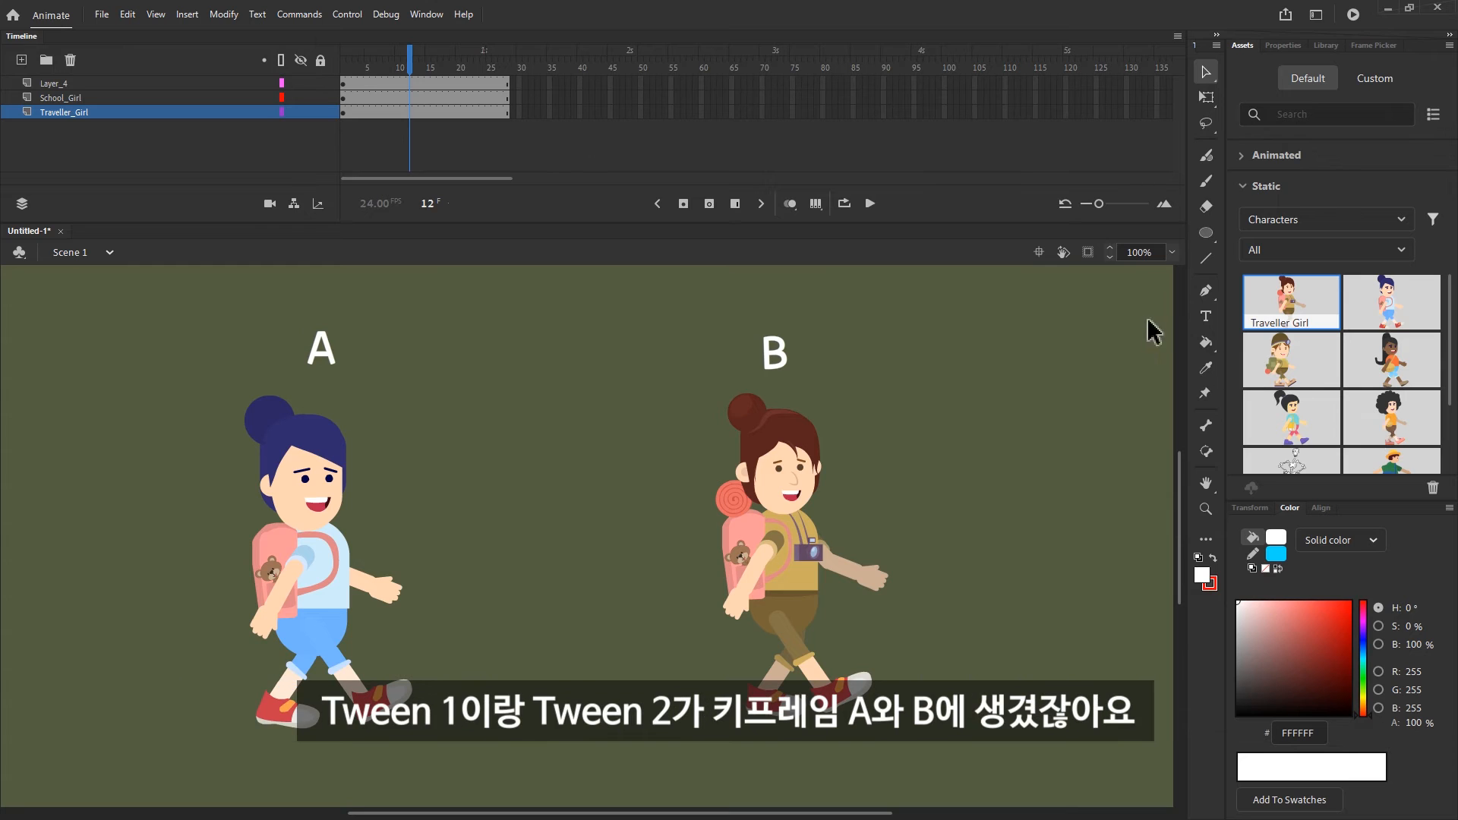
Put the Traveller Girl symbol in an end keyframe at frame 28 of the School_Girl layer and delete the Traveller_Girl layer
drag(341, 113, 344, 120)
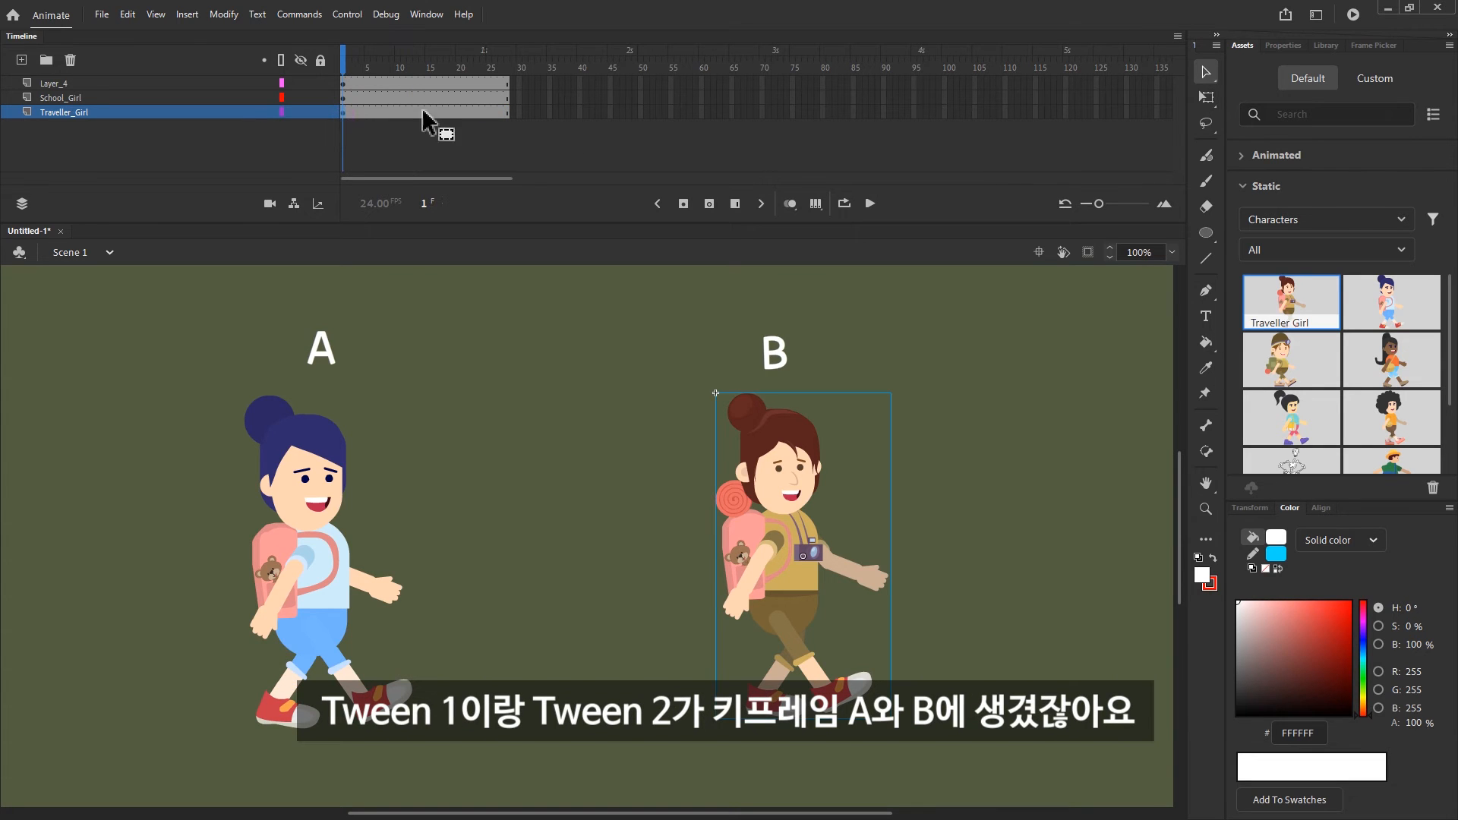
drag(511, 99, 488, 58)
click(57, 112)
click(72, 61)
Create a classic tween between the two different character symbols on the School_Girl layer and play it
click(790, 204)
click(822, 205)
click(486, 97)
key(F3)
key(Return)
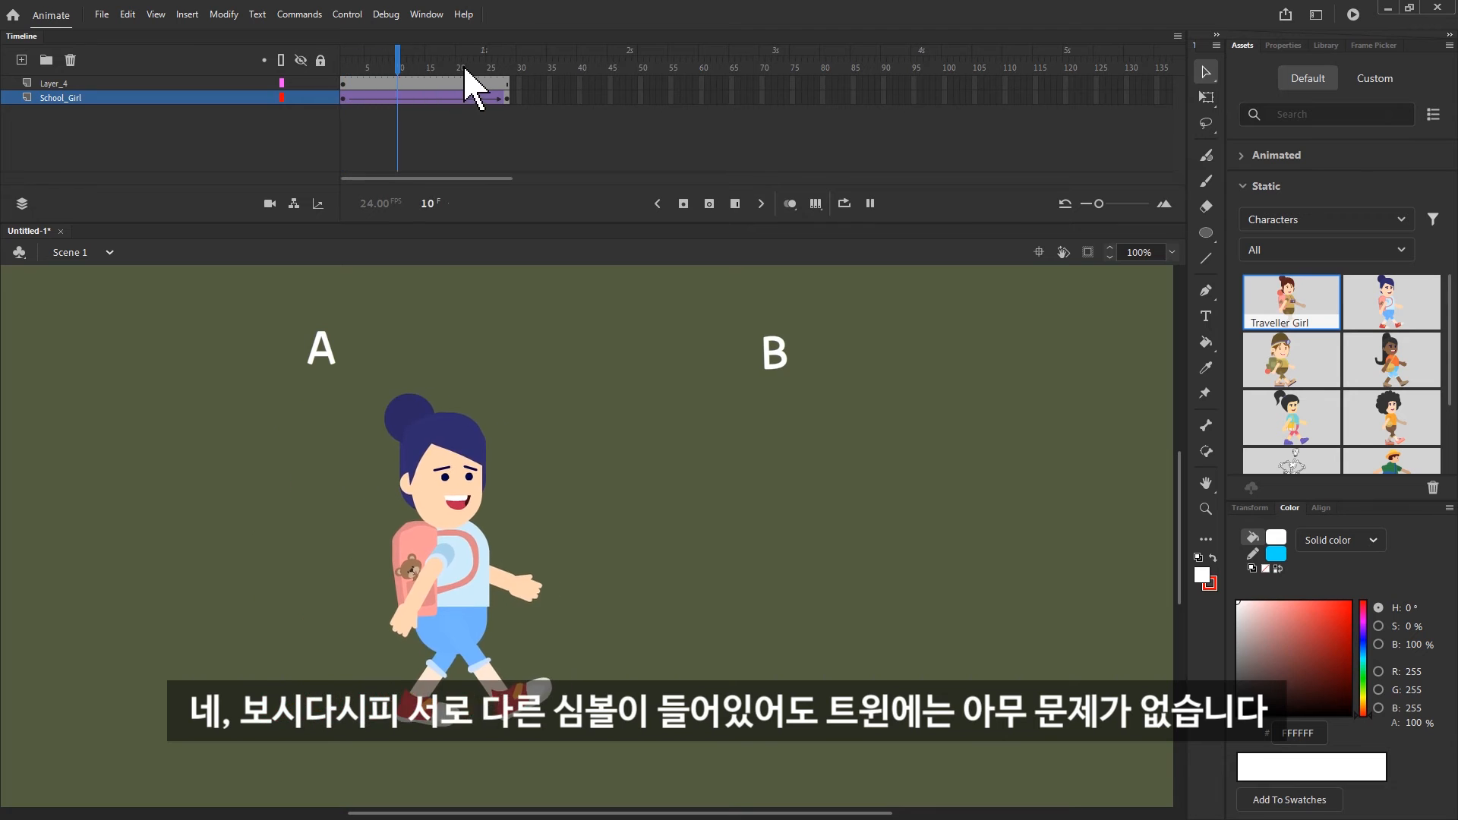
Enable looped playback, extend the loop range to cover frames 1 to 28, and play the tween
click(841, 202)
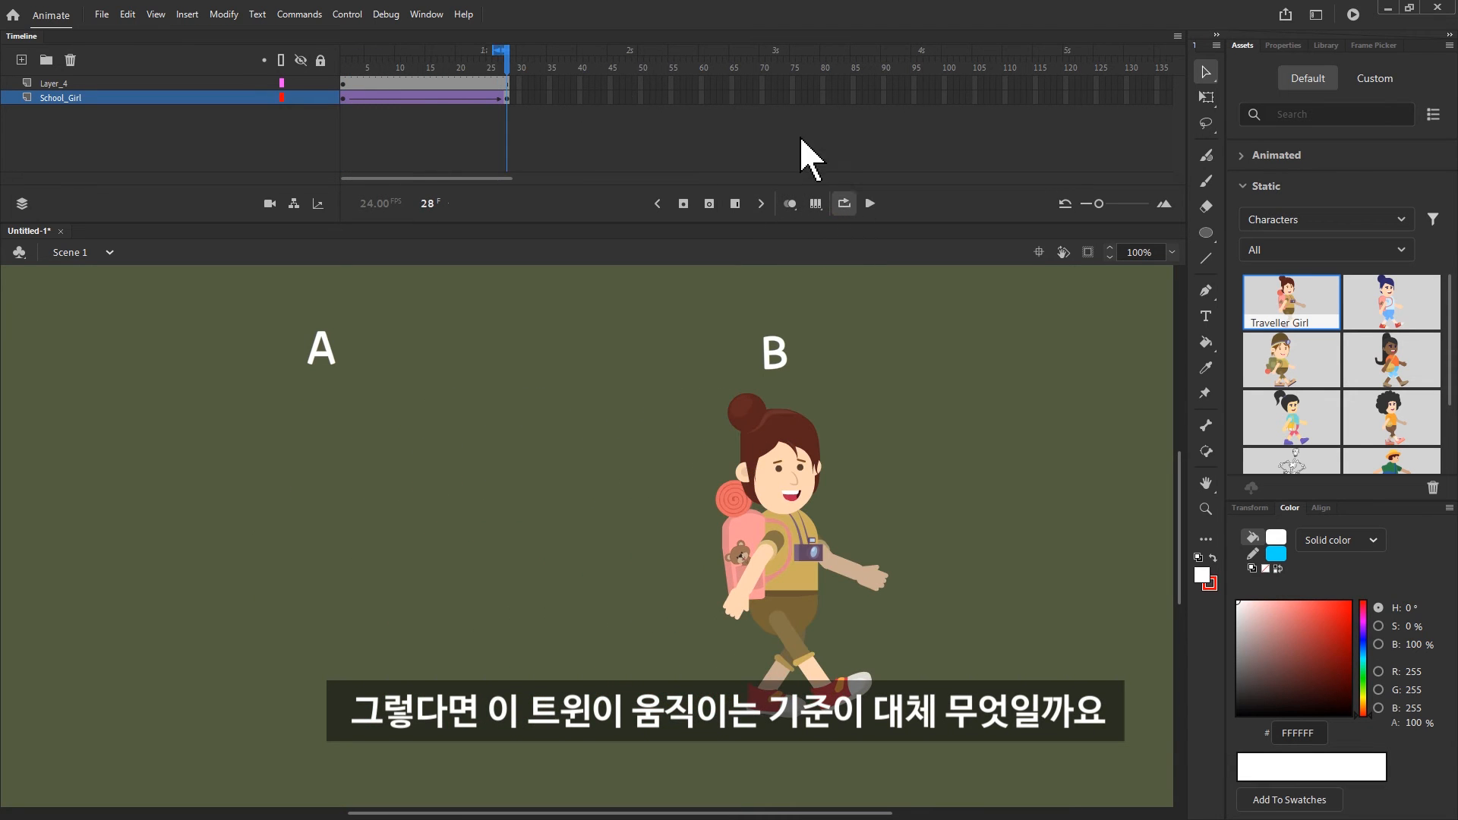
key(Return)
key(Return)
drag(493, 51, 286, 50)
key(Return)
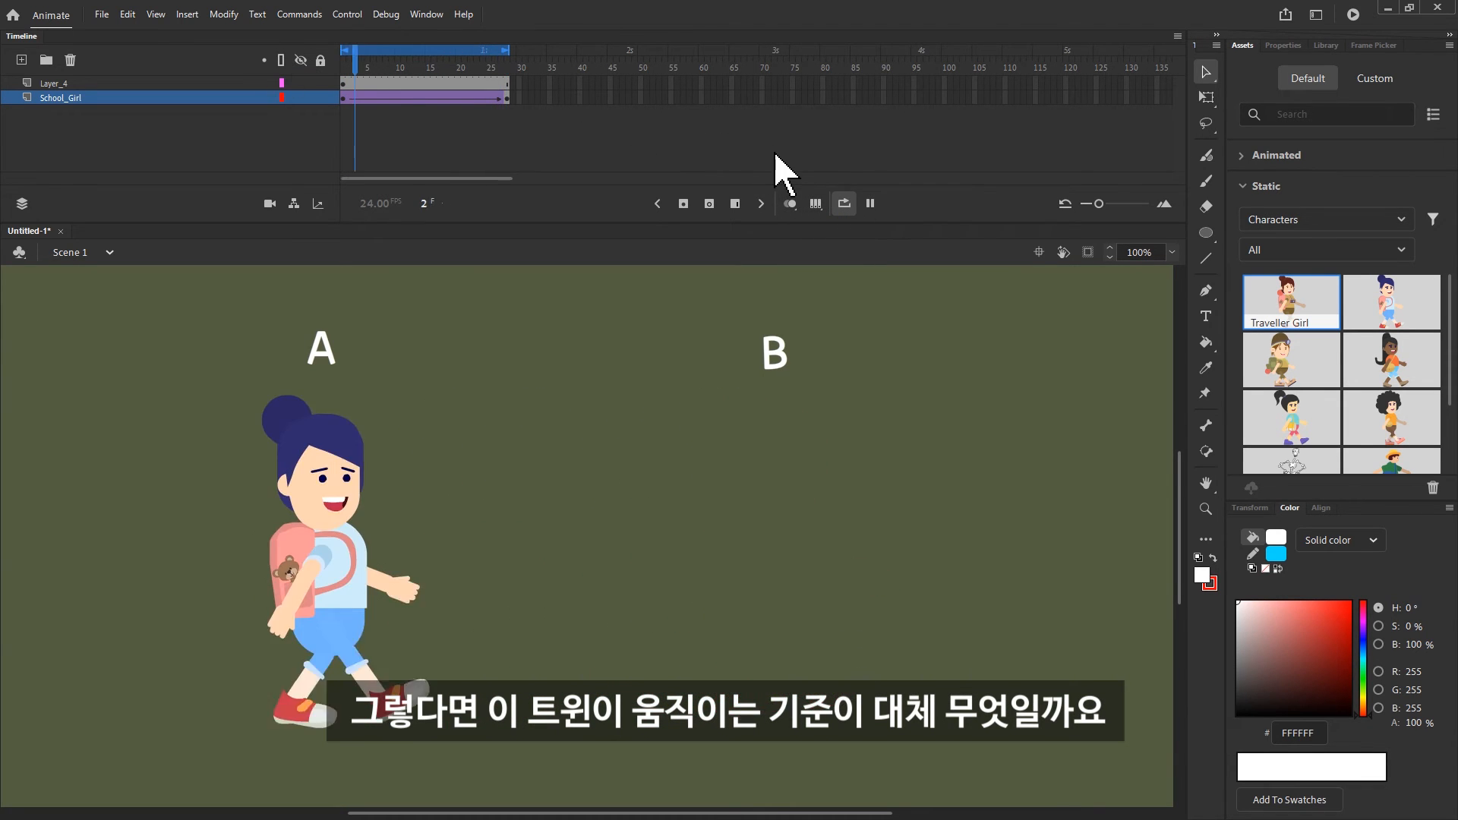
Try moving the front leg's transformation point to the top of the leg and rotating the leg about it, and undo the changes
click(787, 556)
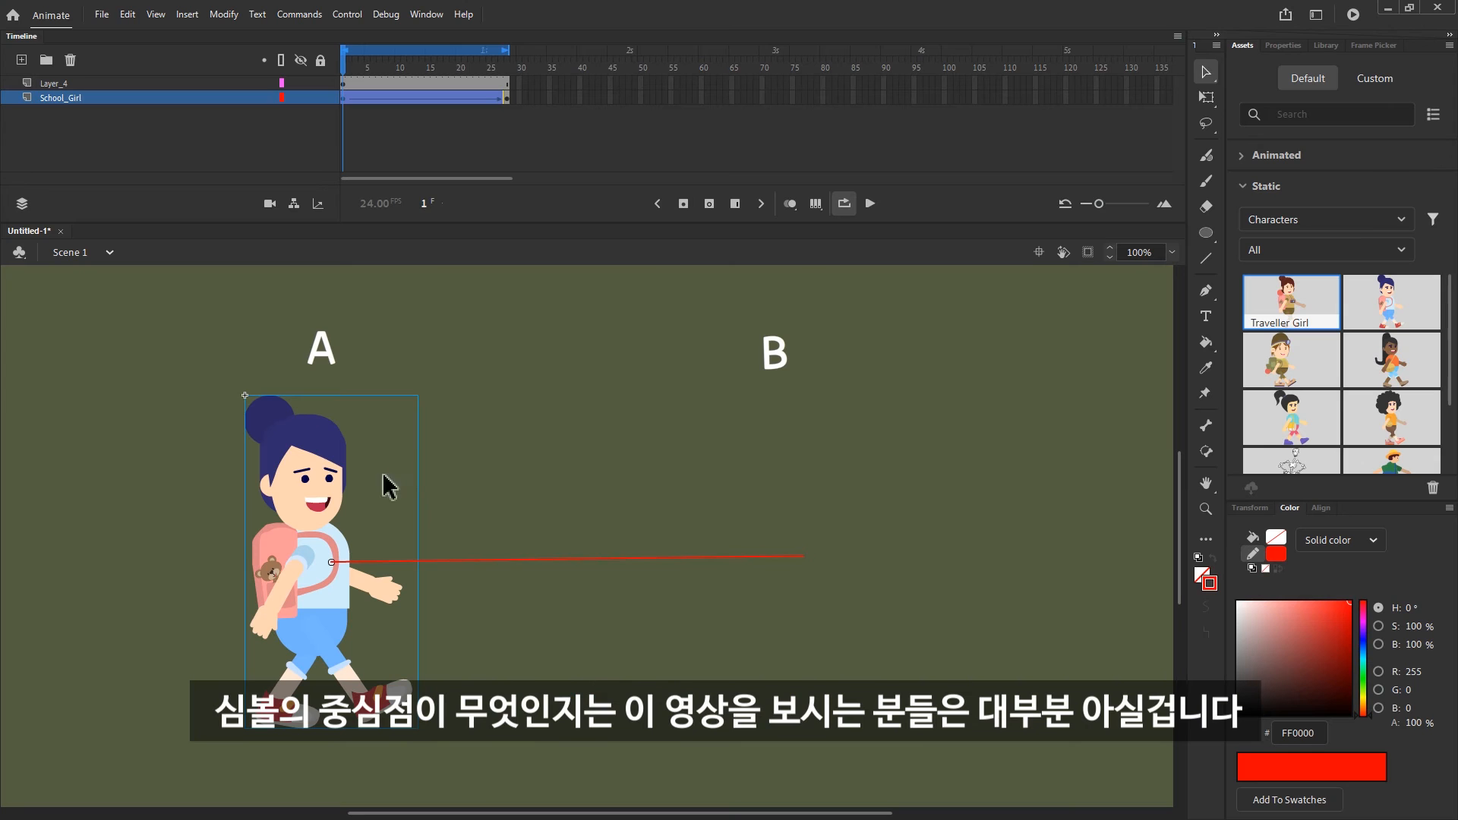
key(q)
drag(426, 393, 394, 430)
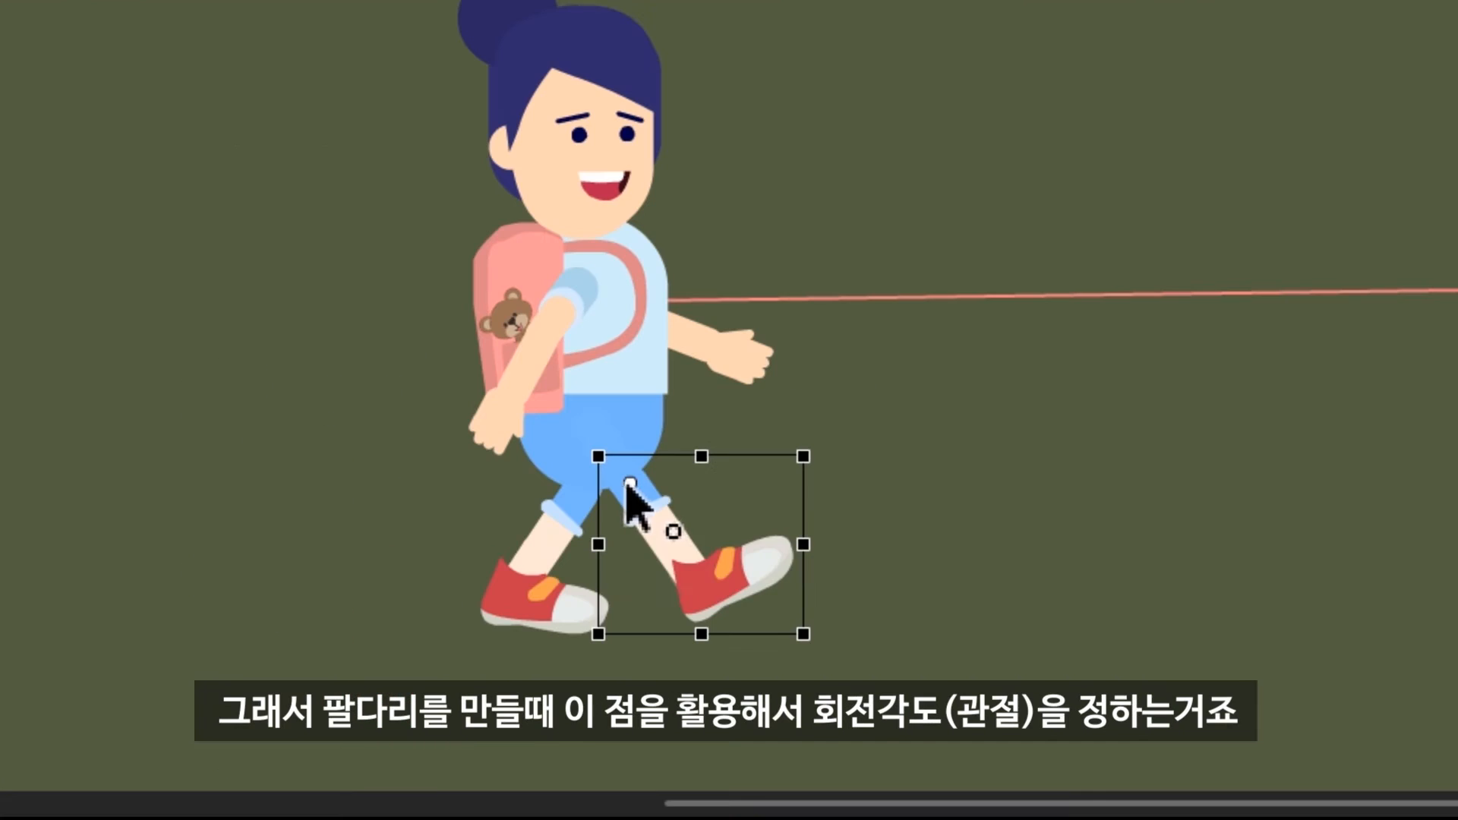
drag(805, 641, 713, 637)
key(ctrl+z)
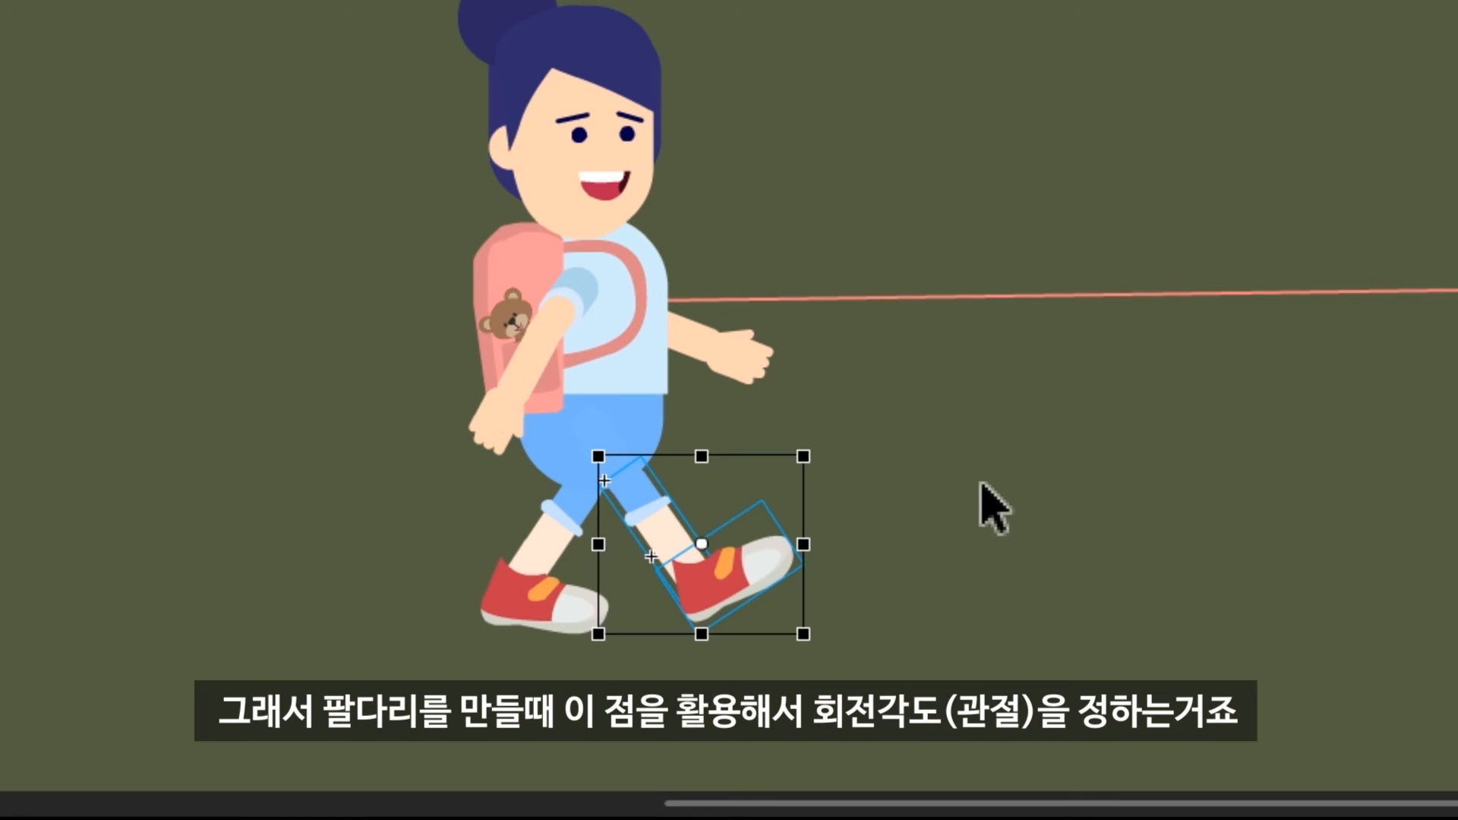
key(v)
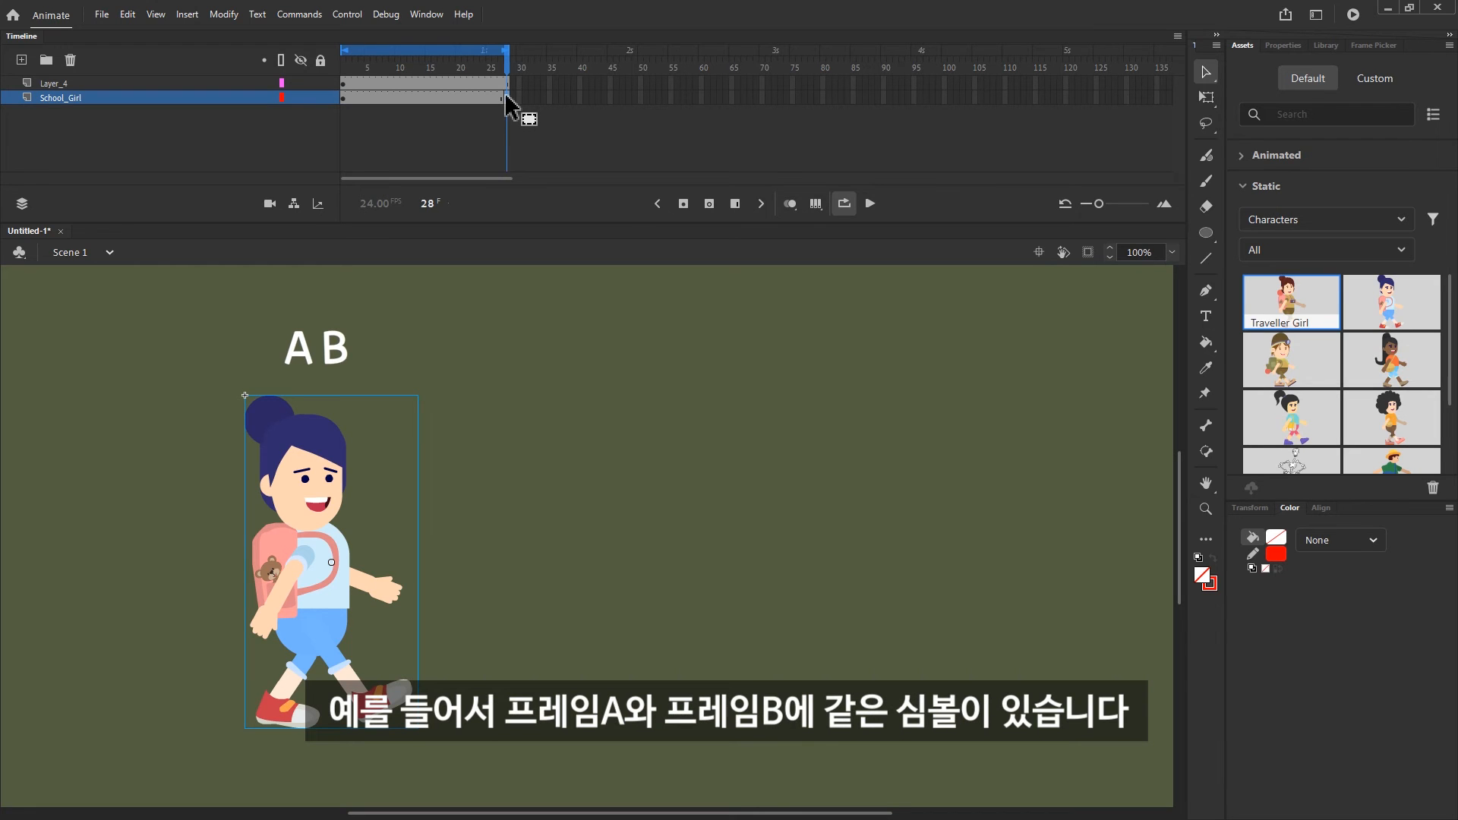
Create a classic tween between the two identical School Girl keyframes and play it back
click(489, 100)
key(F3)
key(Return)
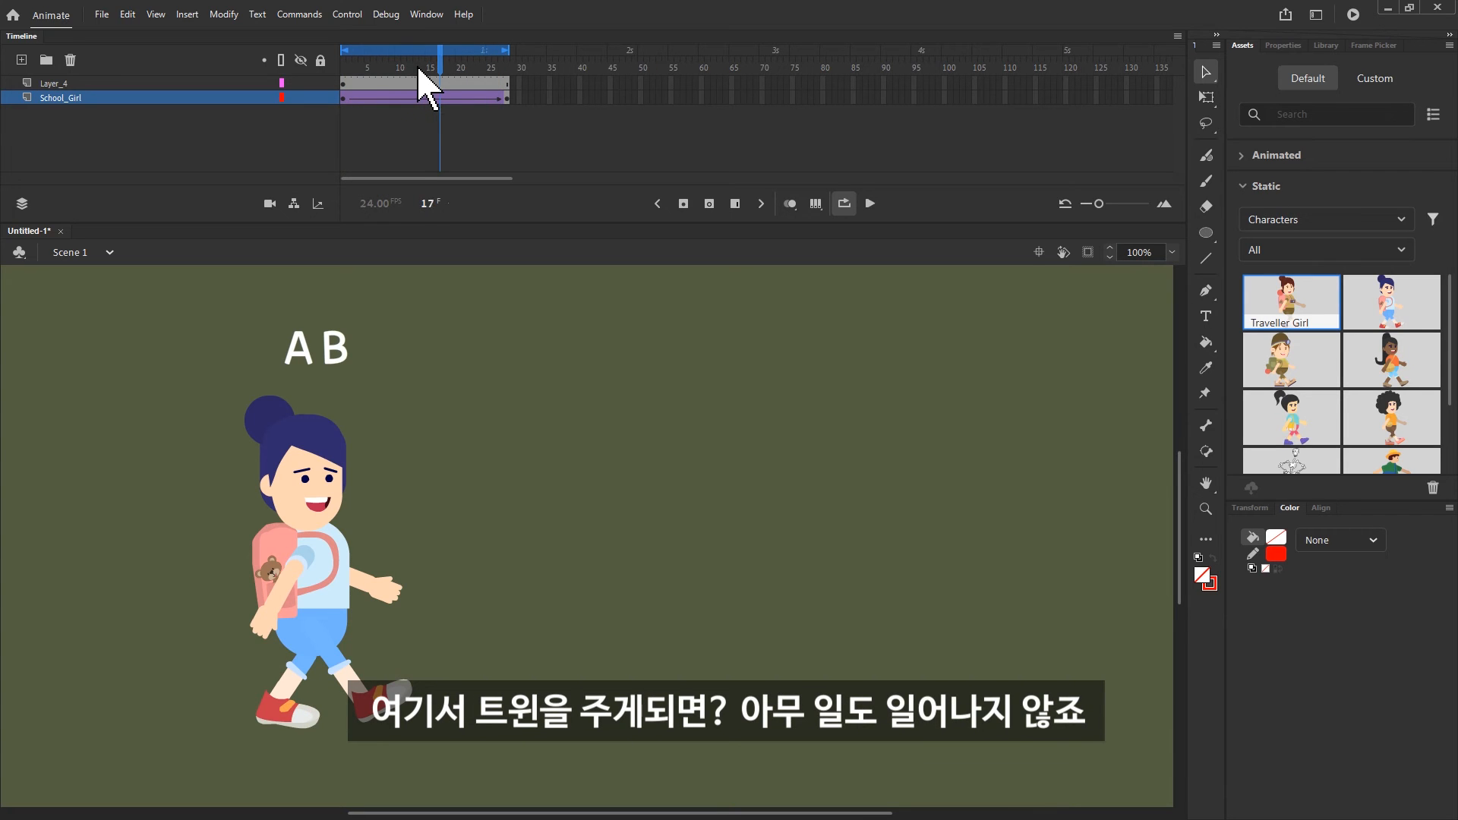
Move the School Girl symbol's transformation point at frame 28 from the body centre onto the front shoe and play the tween
click(509, 98)
key(q)
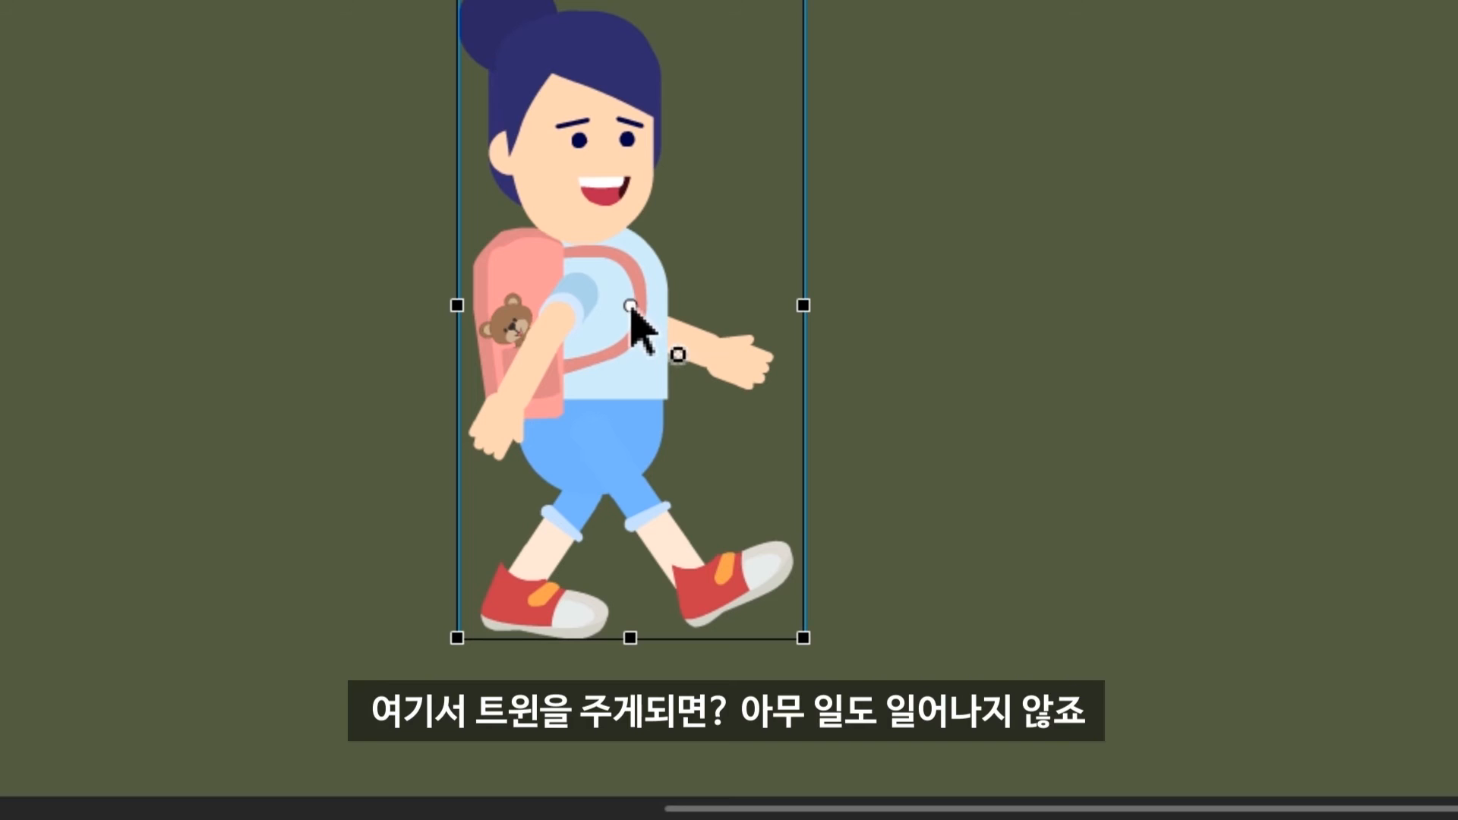
drag(631, 307, 694, 602)
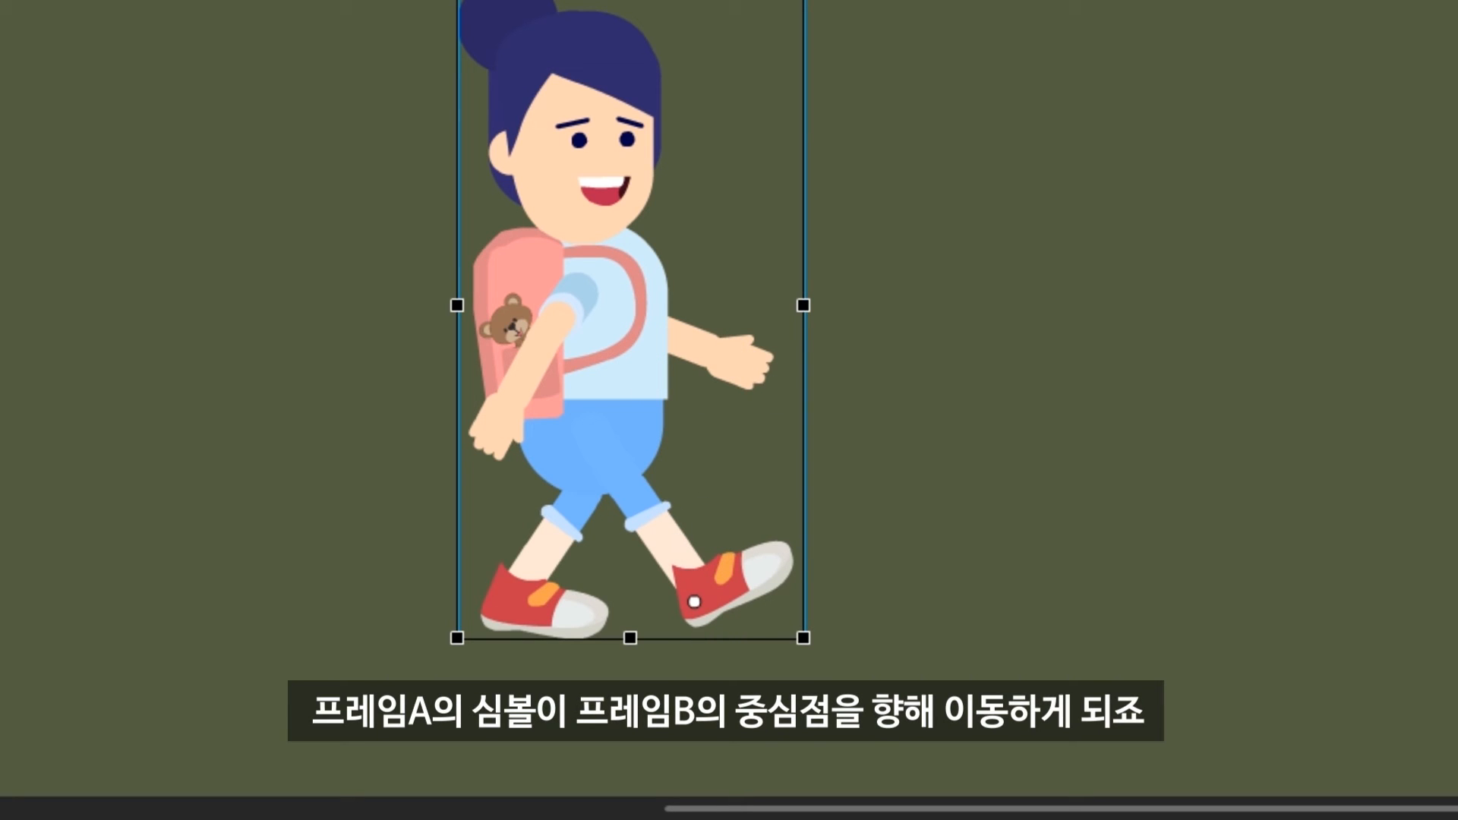
key(Return)
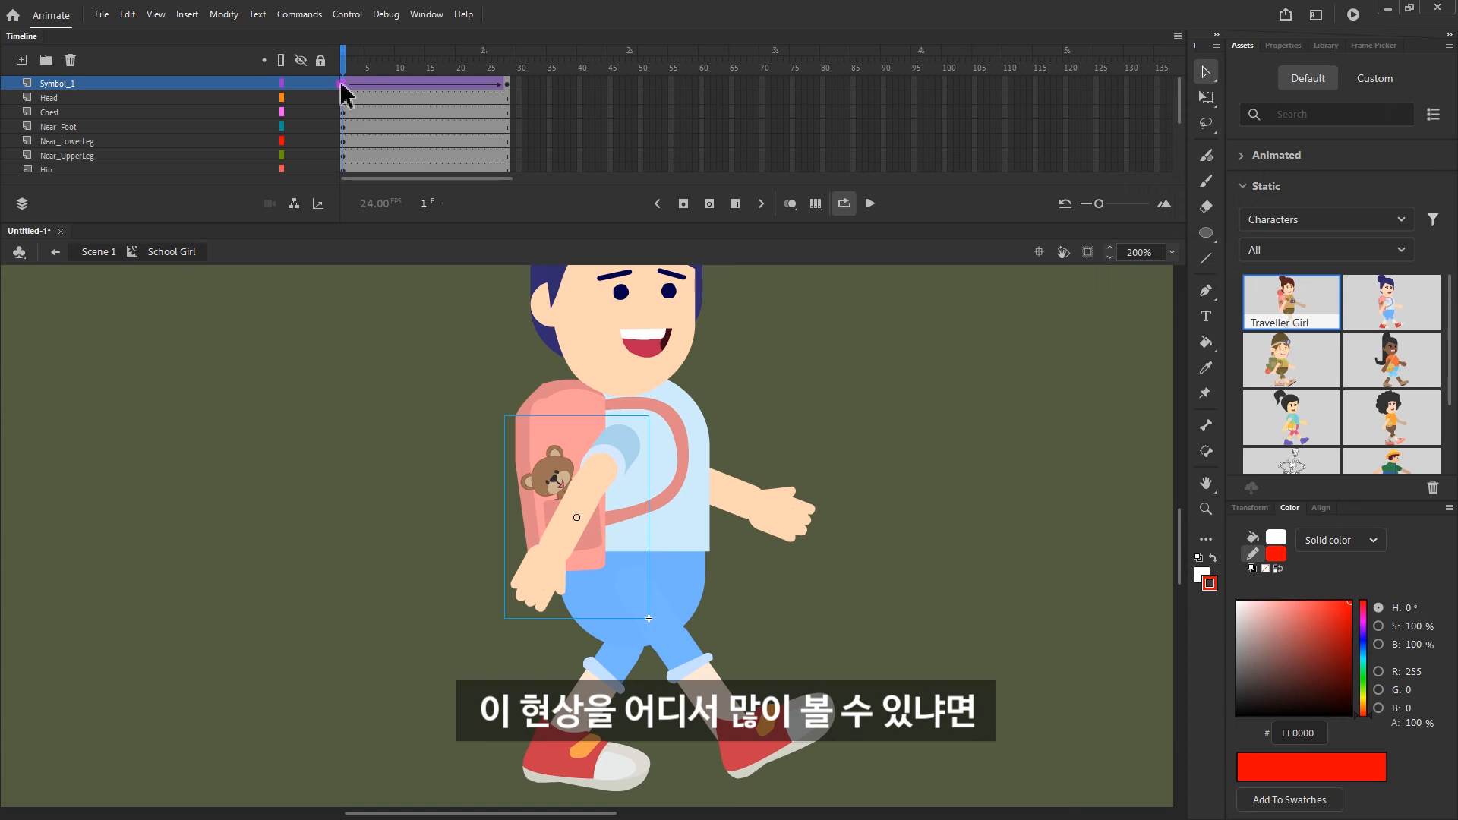
Try rotating the near arm about its central transformation point at frame 1 of Symbol_1, and undo the rotation
key(q)
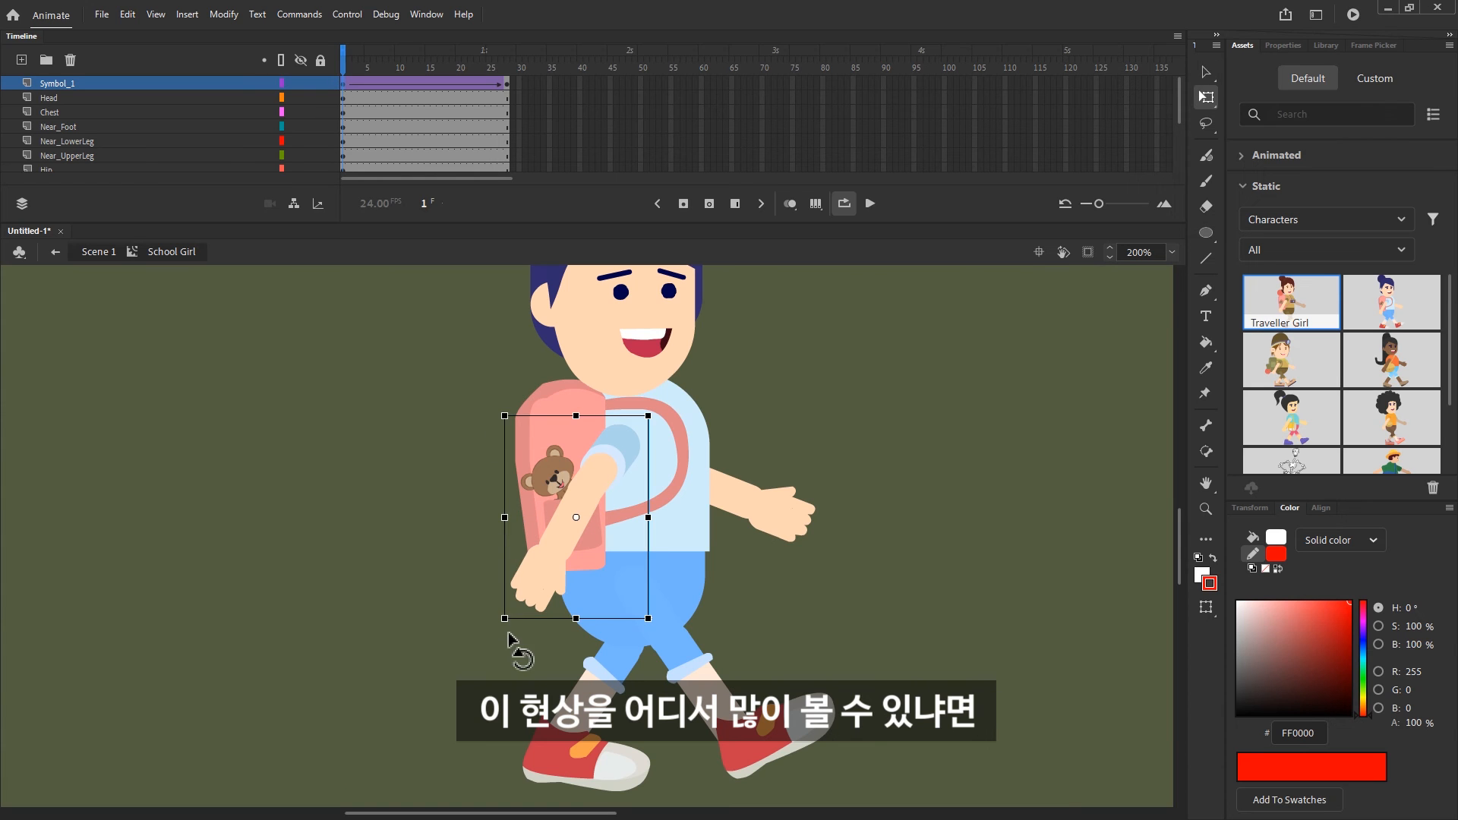
drag(509, 637, 589, 562)
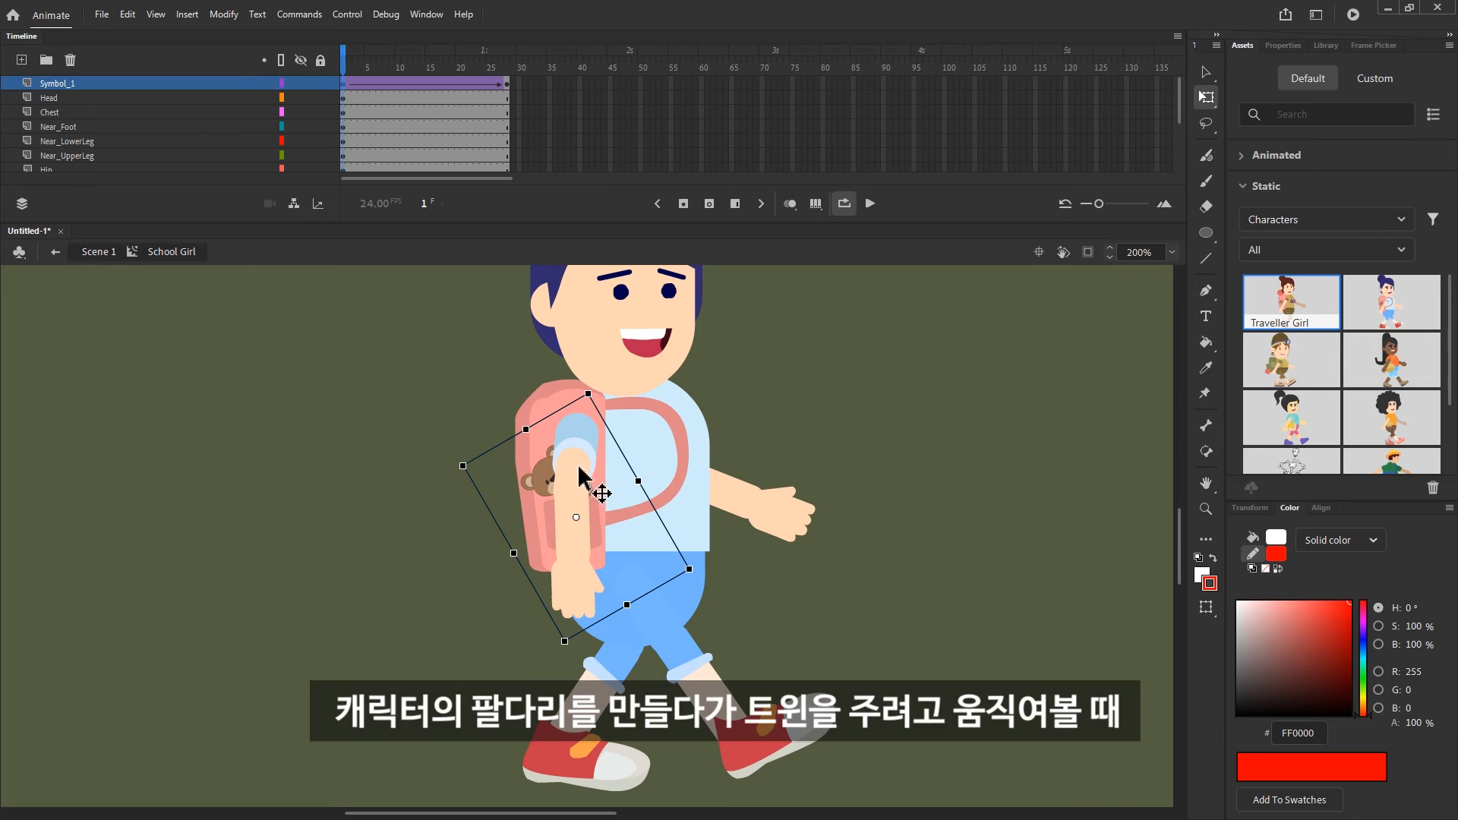
key(ctrl+z)
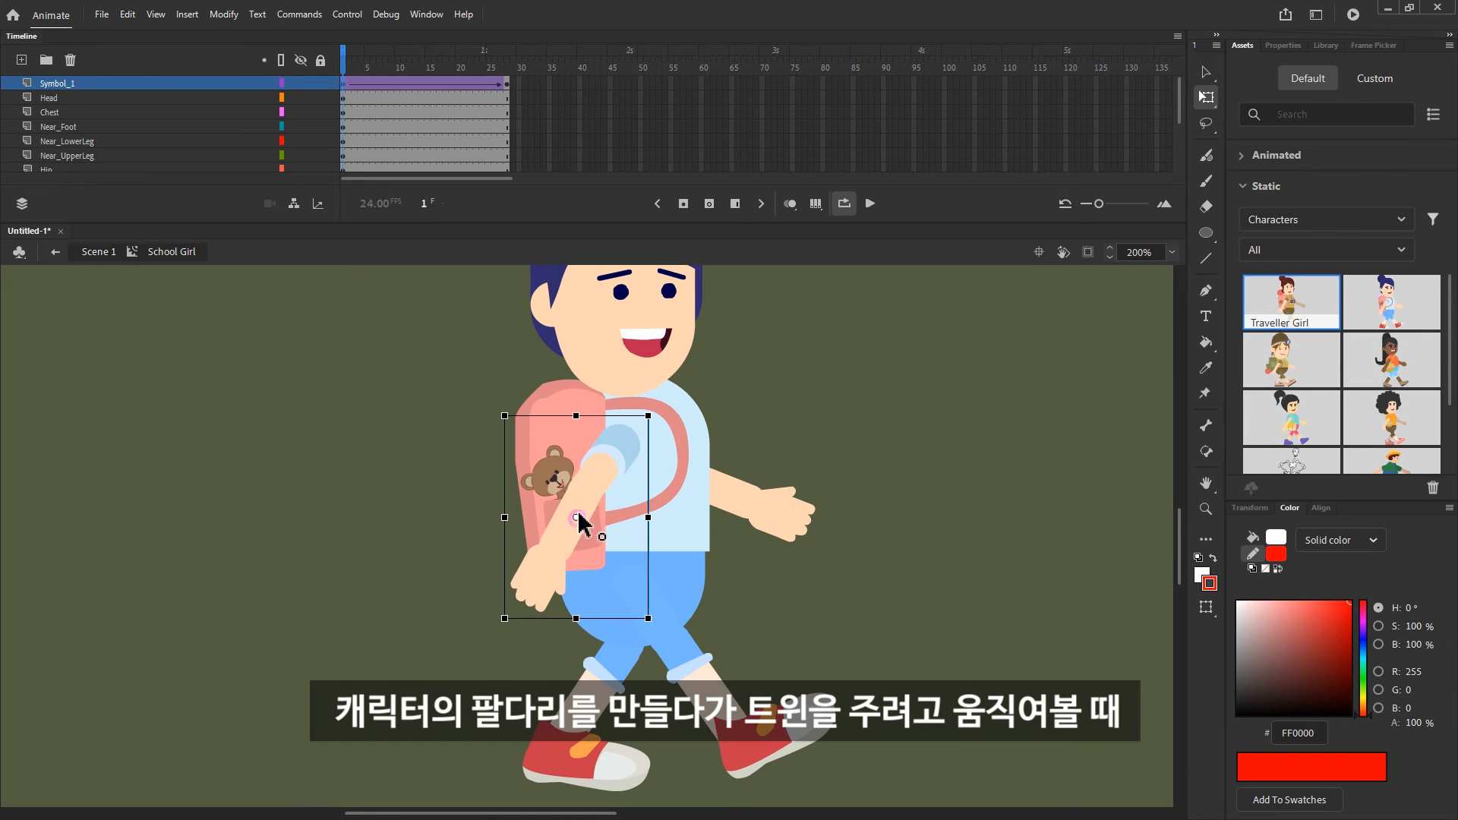
Move the near arm's transformation point to the shoulder at frame 1, rotate the arm forward and preview the tween
drag(620, 444, 617, 448)
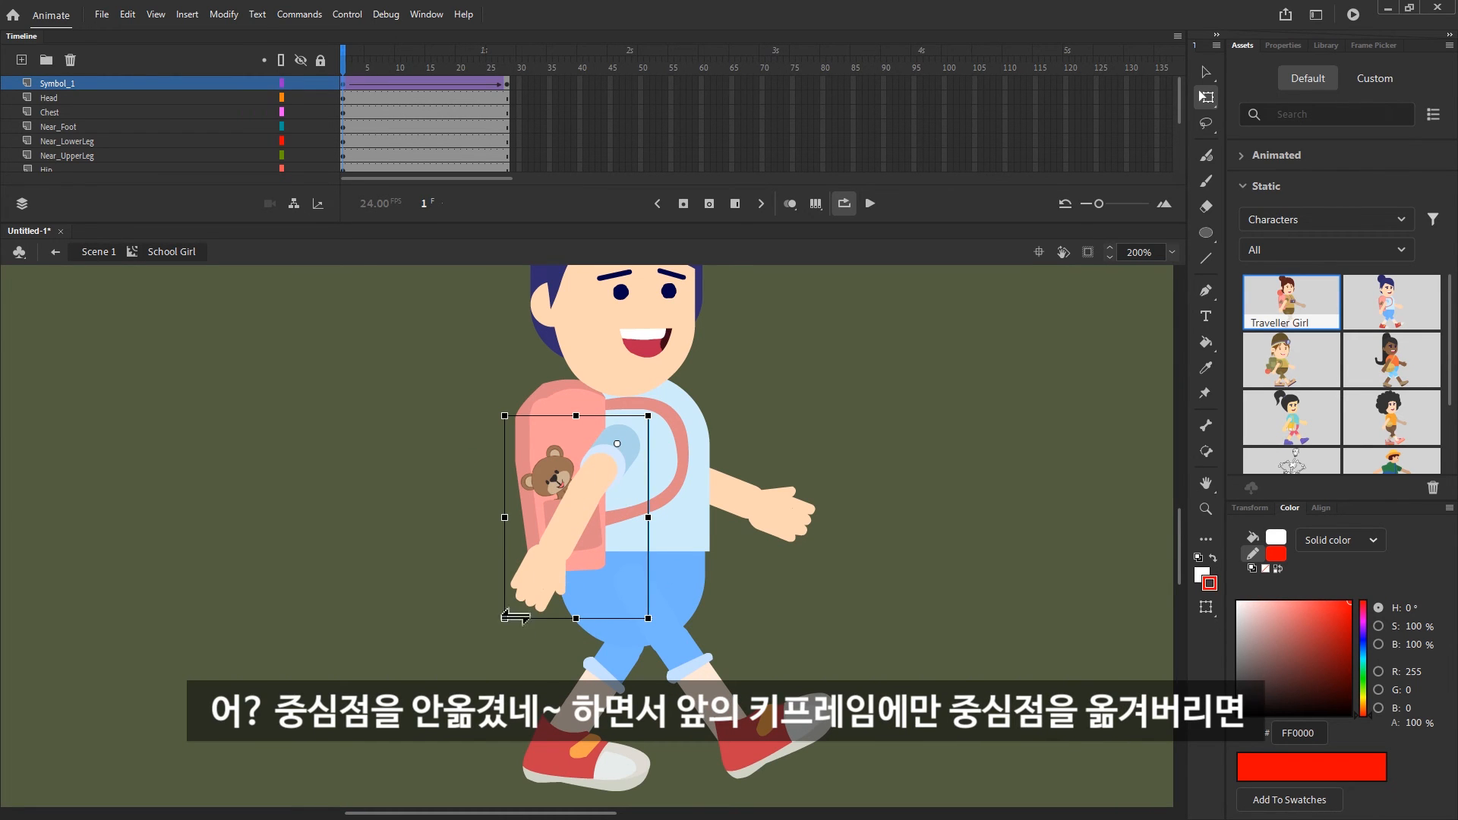
drag(515, 616, 706, 577)
click(744, 323)
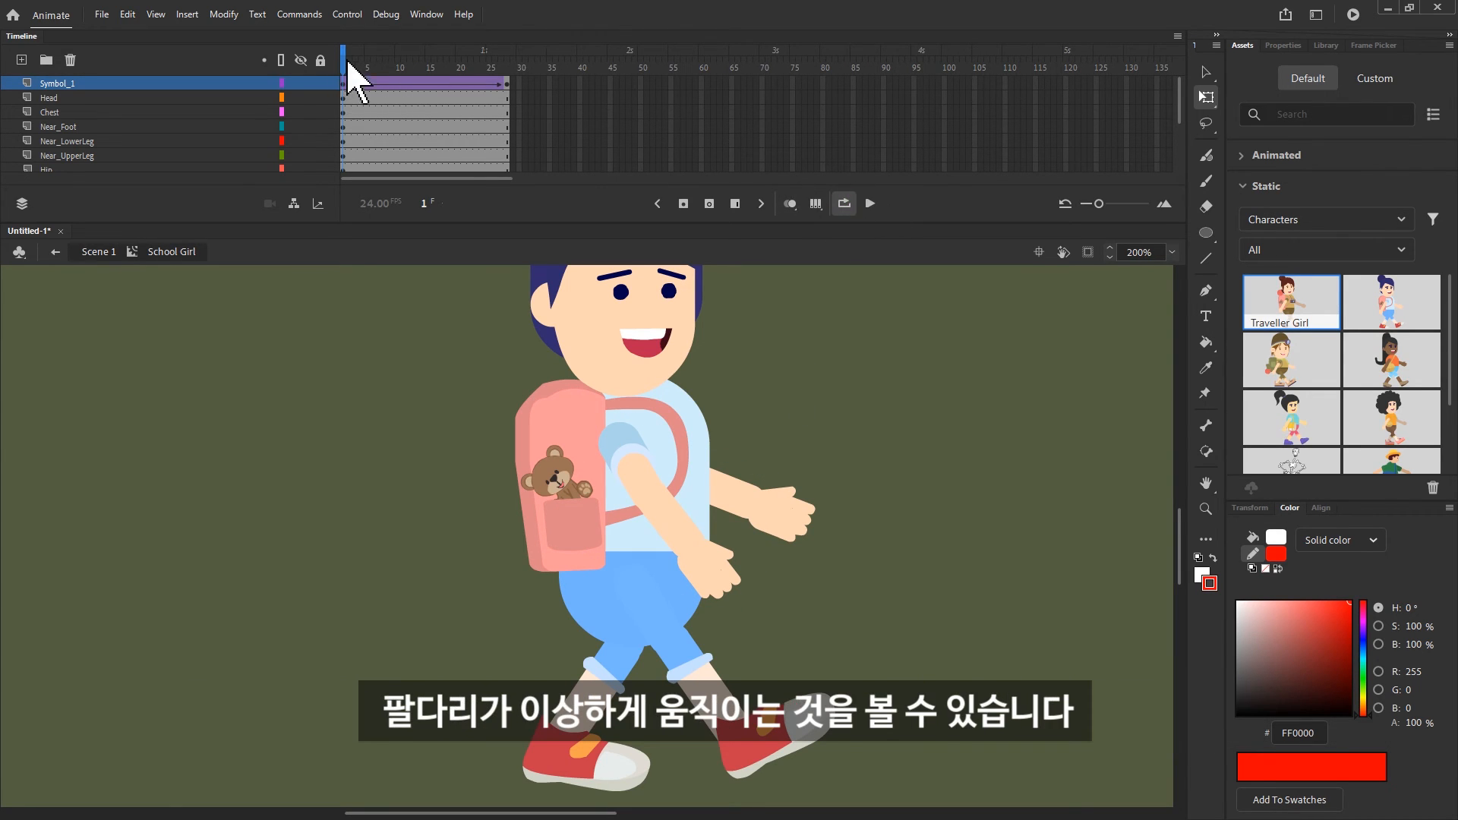
drag(347, 53, 545, 52)
key(Return)
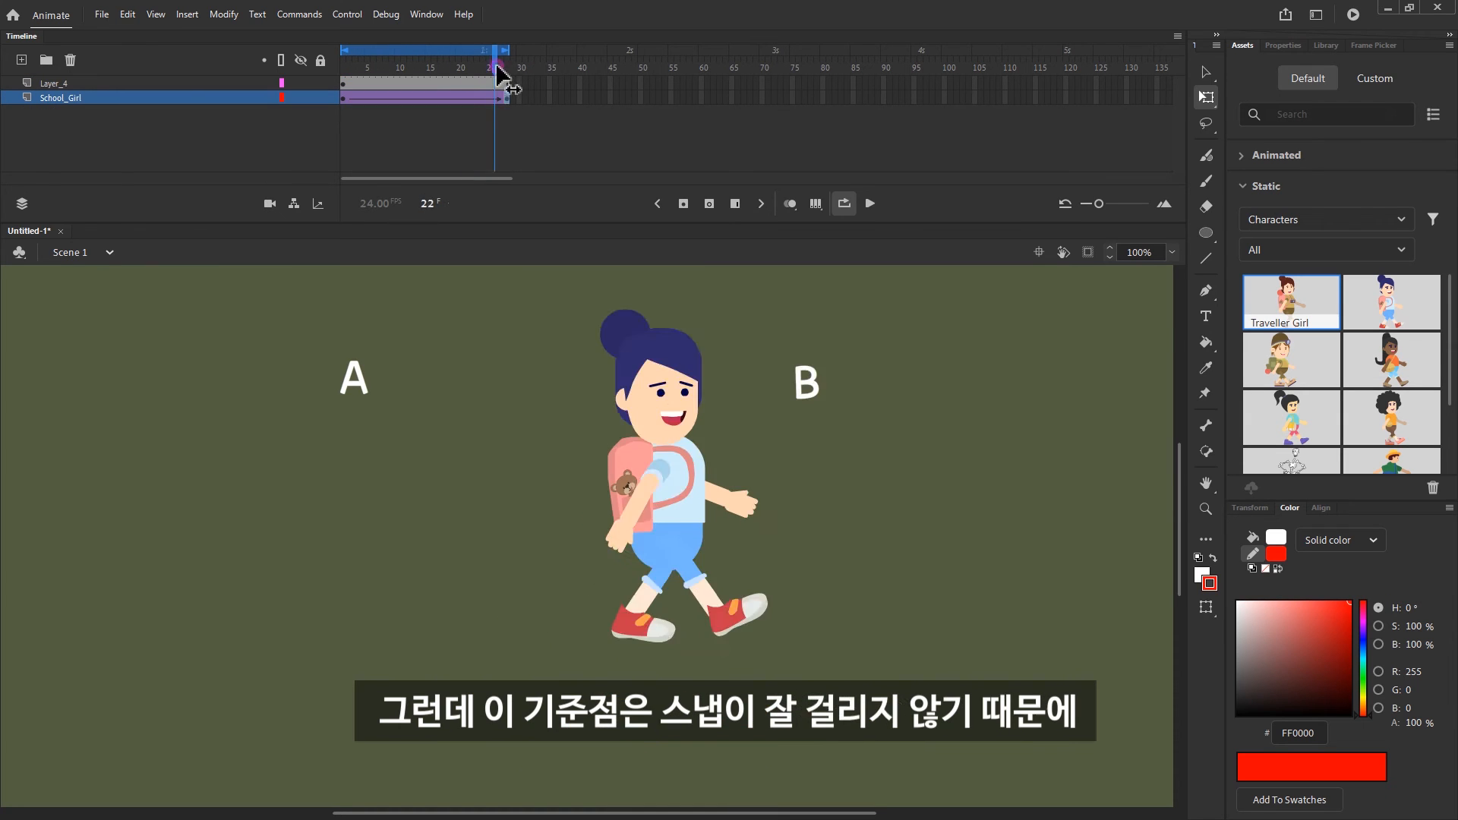
Move the Traveller Girl's transformation point at frame 28 from her hair bun to the centre of her body
click(779, 456)
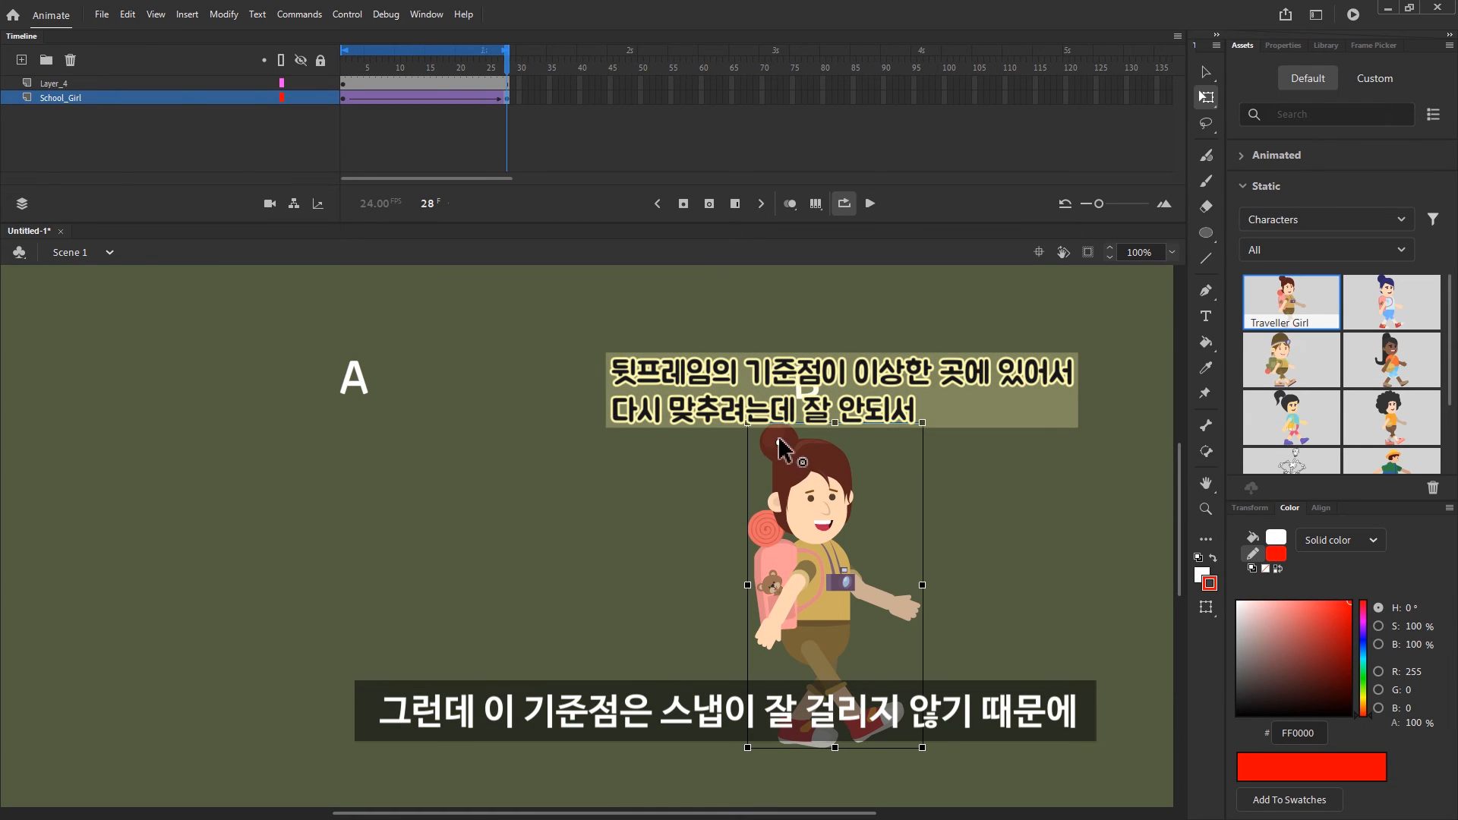
drag(778, 443, 834, 583)
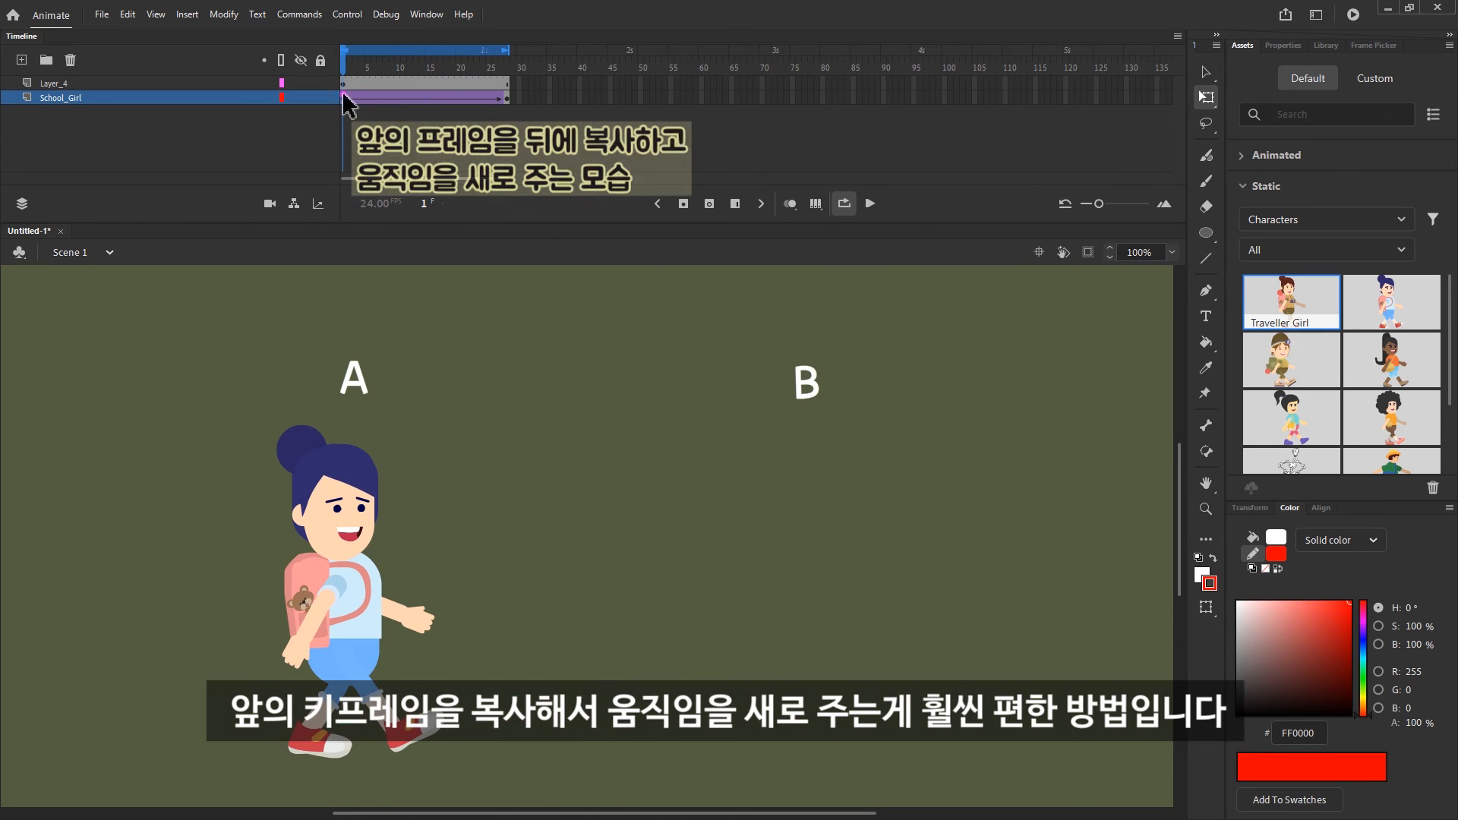
Copy the School_Girl keyframe from frame 1 to frame 28, move the character under the B label and play the tween
click(346, 99)
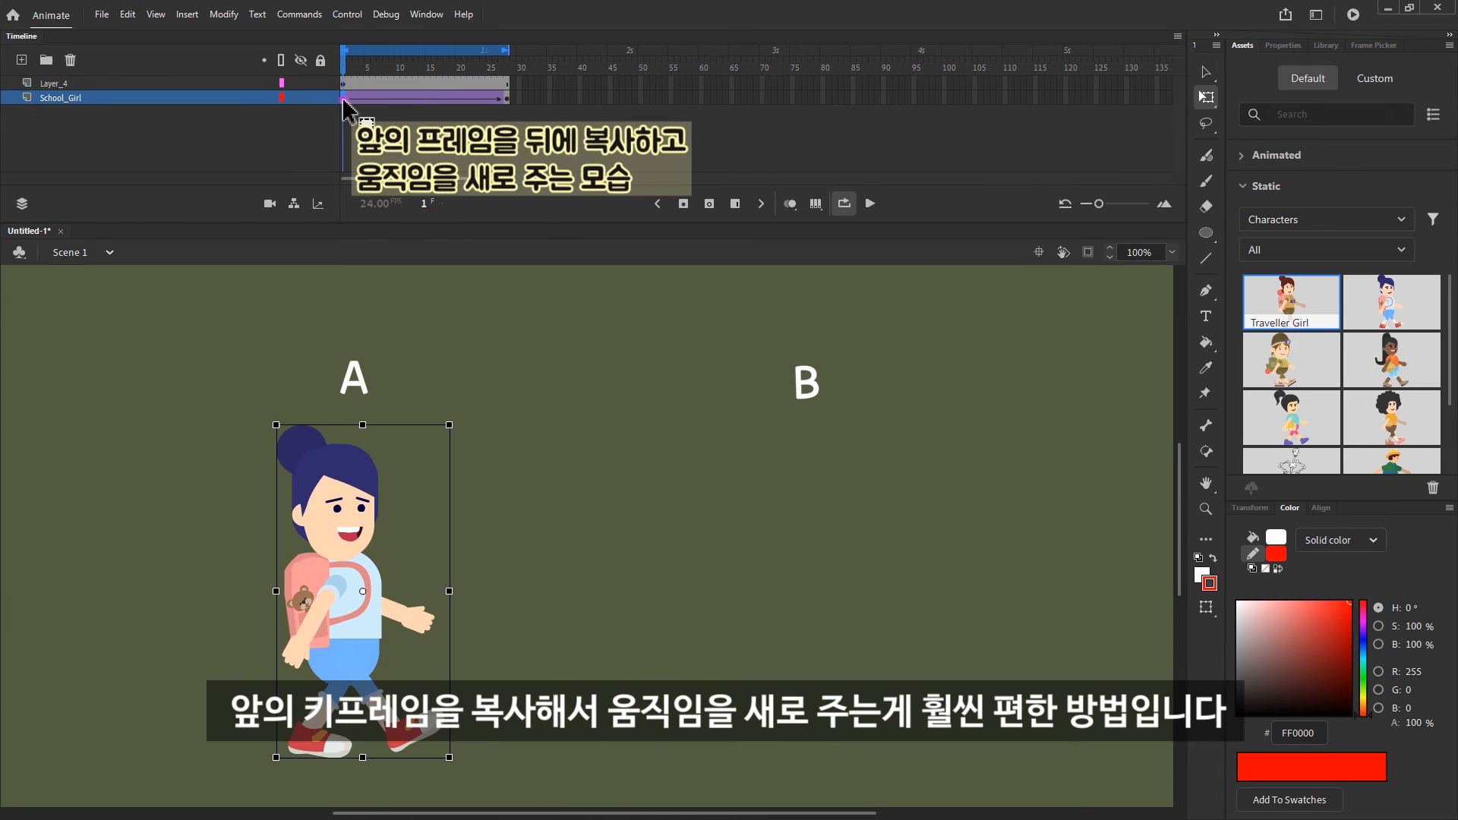
click(506, 99)
key(v)
drag(380, 509, 840, 512)
click(342, 68)
key(Return)
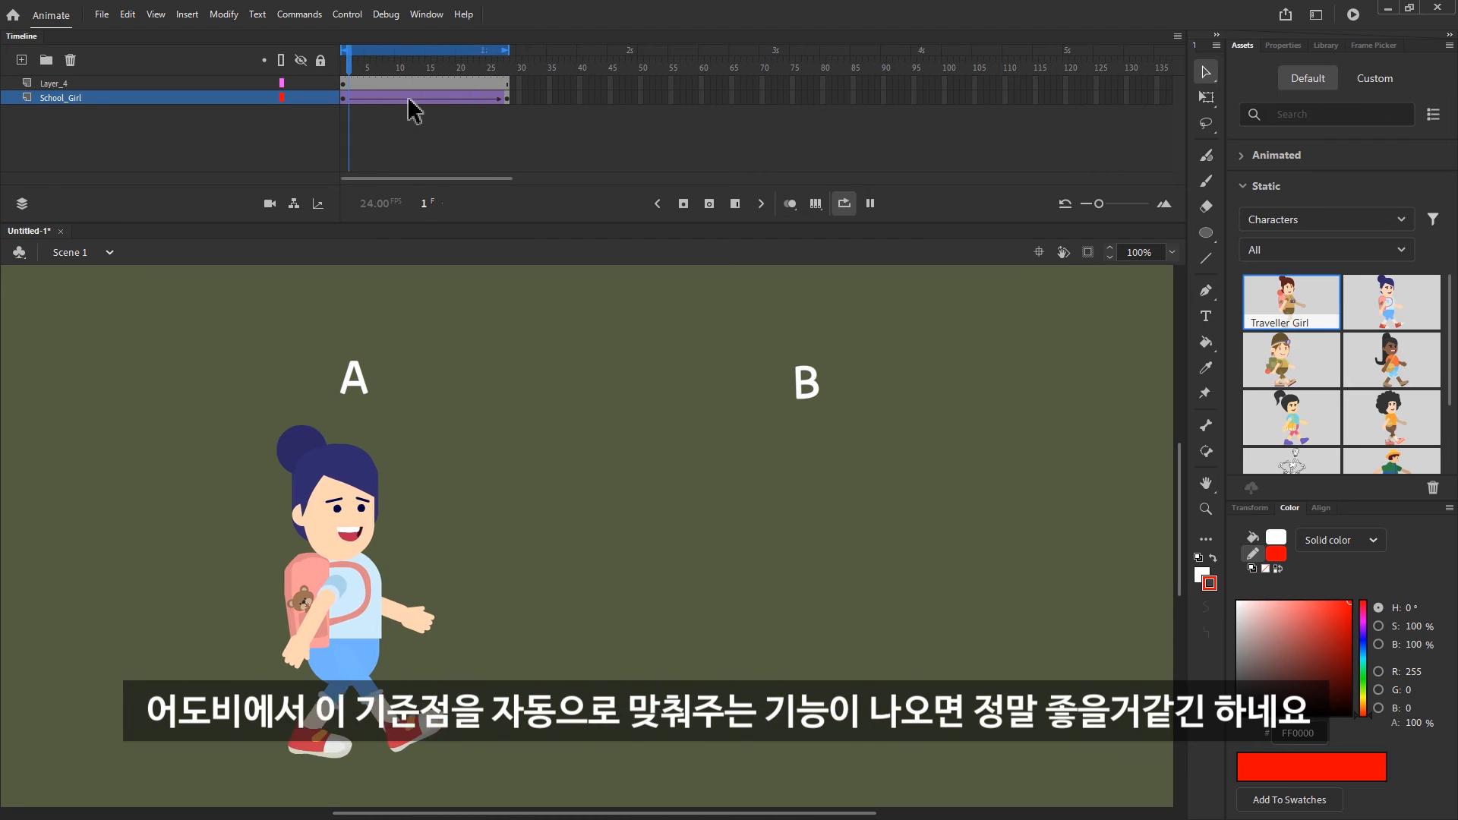
Nudge the School Girl's transformation point at frame 1 and snap it onto the registration cross at her bounding box's upper-left corner
click(338, 84)
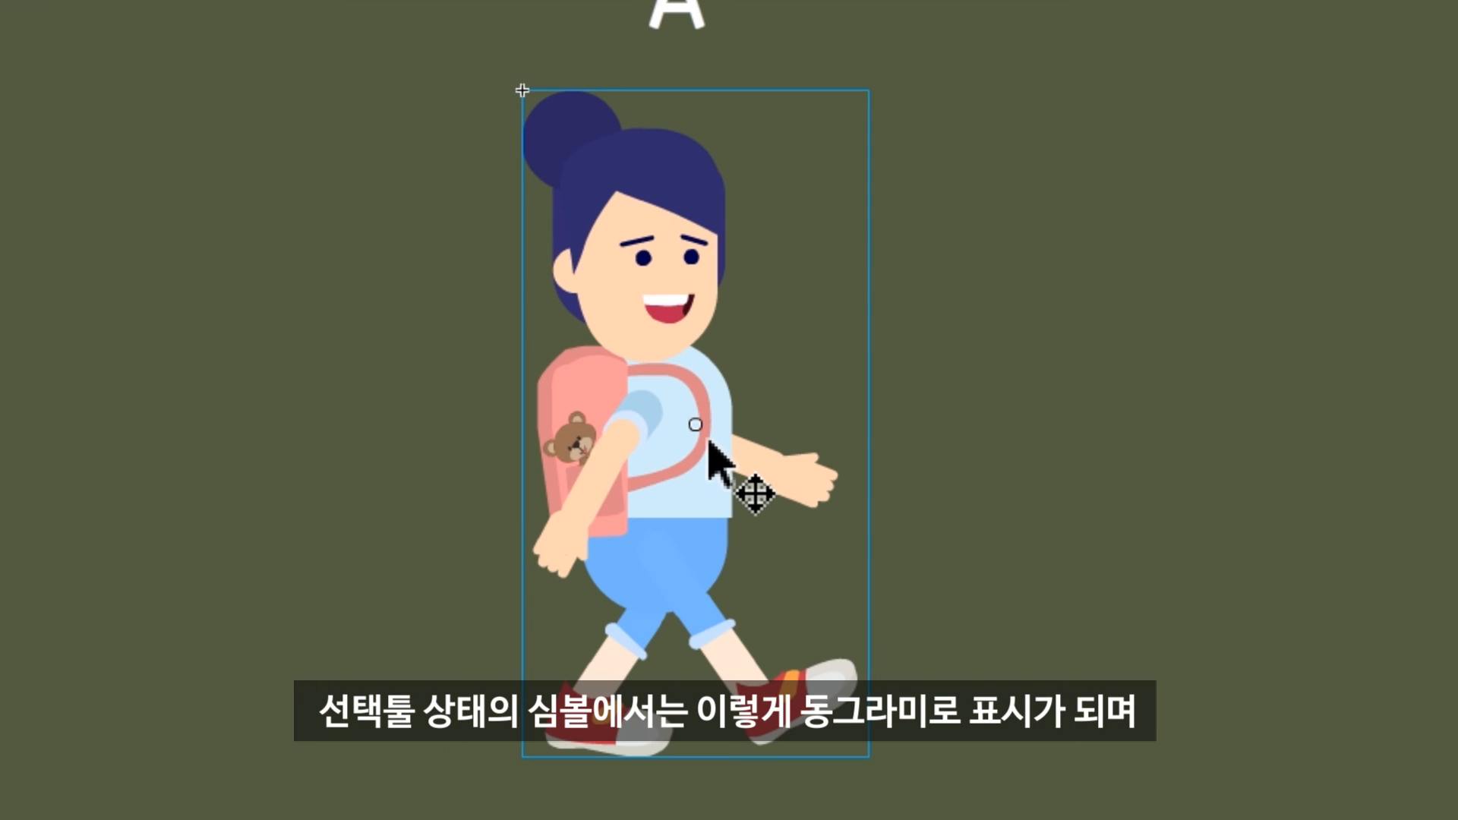
key(q)
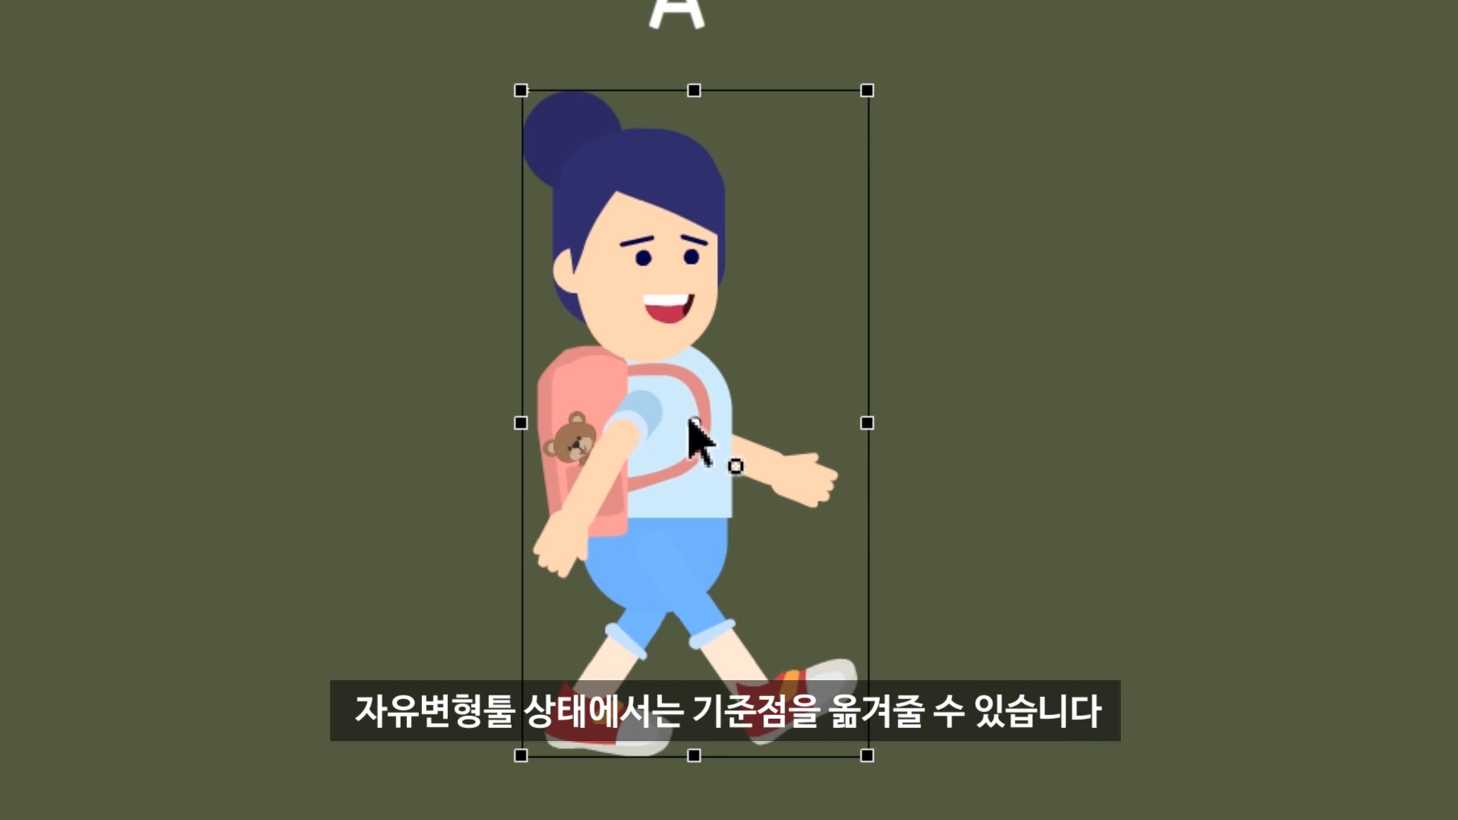
mouse_move(693, 420)
mouse_down()
mouse_move(663, 327)
mouse_move(742, 399)
mouse_move(644, 395)
mouse_move(733, 422)
mouse_move(705, 364)
mouse_move(720, 398)
mouse_move(801, 198)
mouse_move(649, 343)
mouse_move(695, 433)
mouse_up()
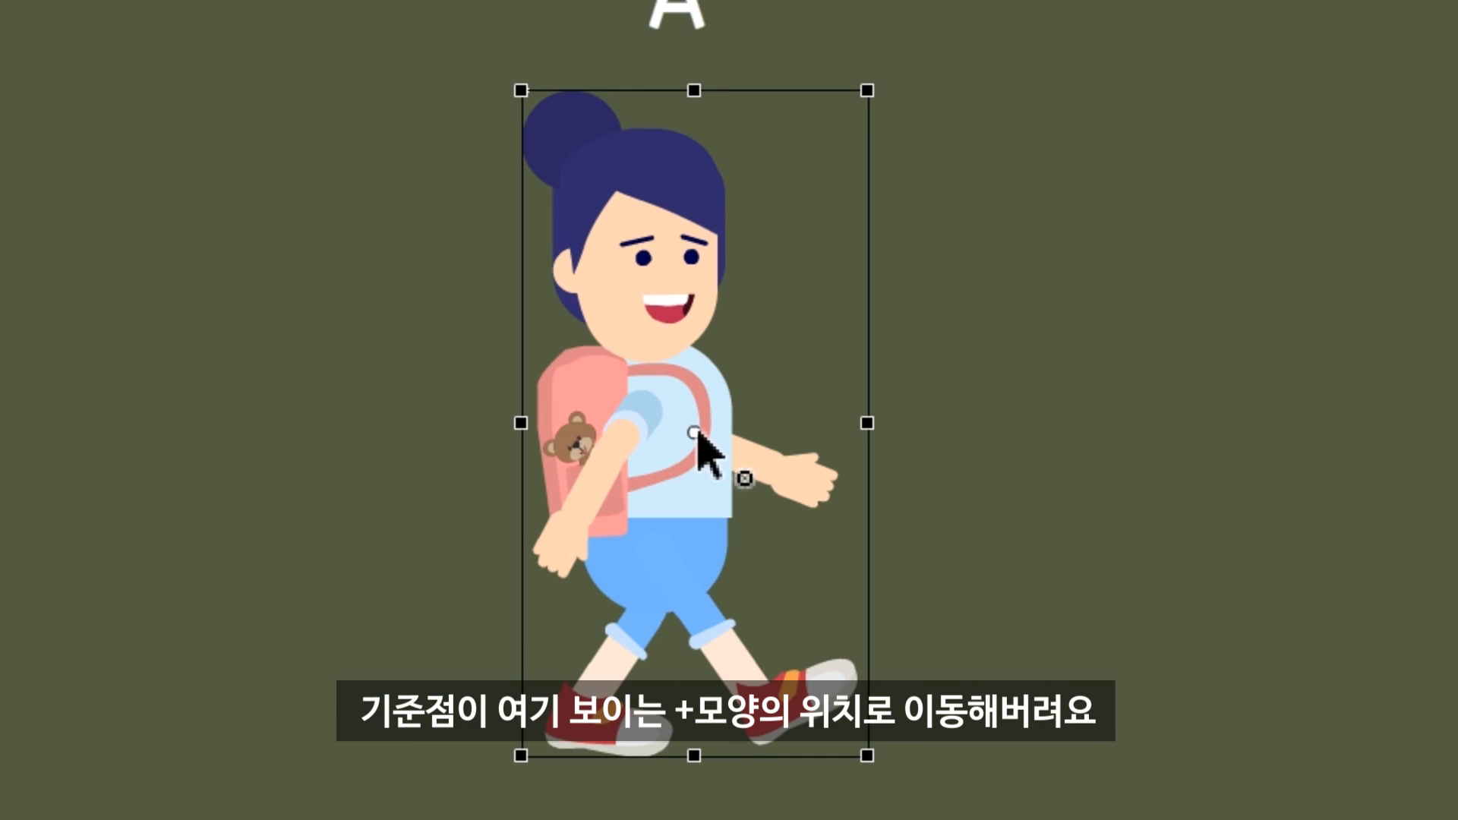
double_click(696, 432)
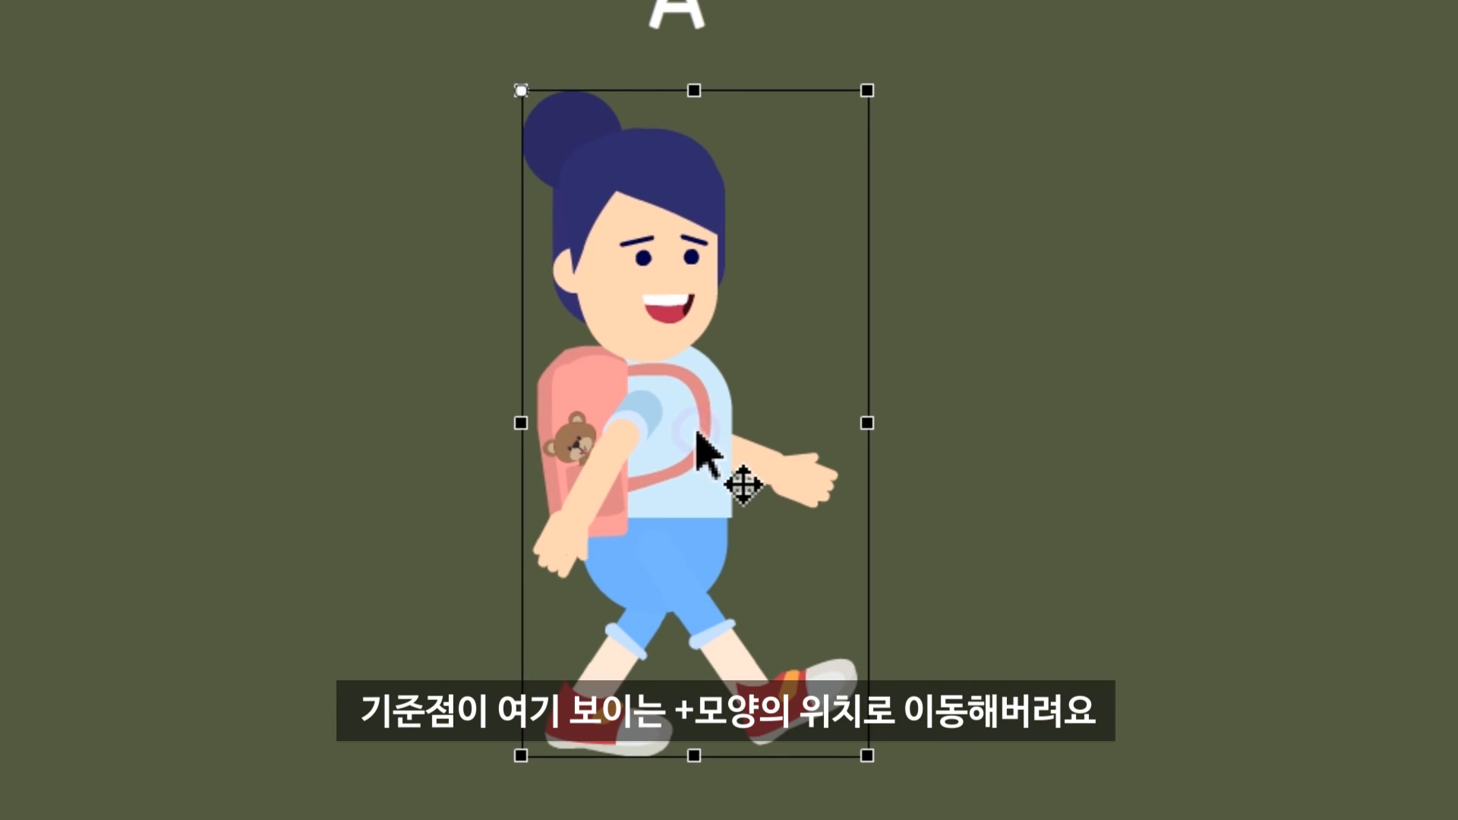
key(v)
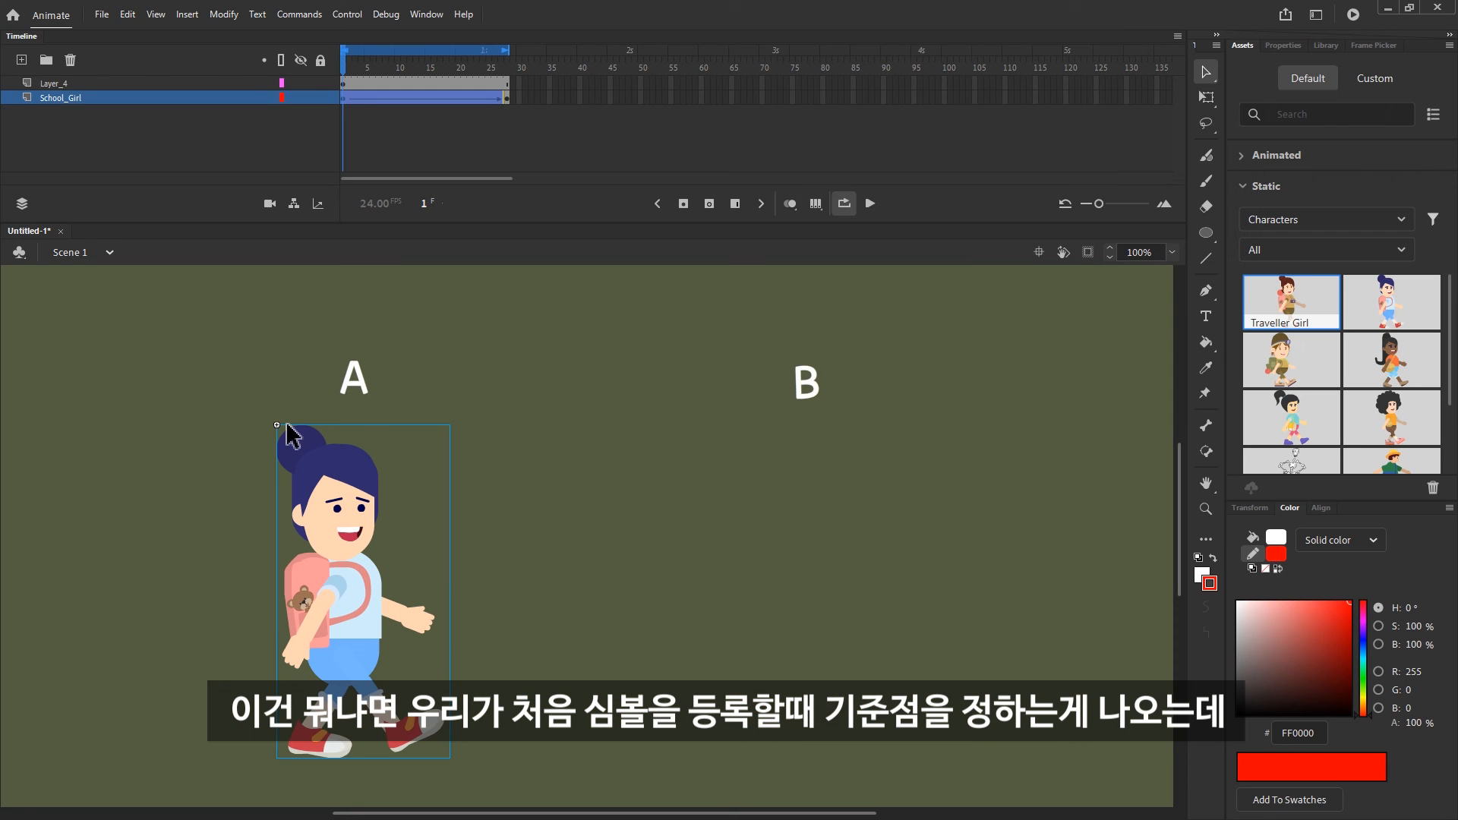
Convert the School Girl into a graphic symbol named Symbol 1 with its registration point in the centre
key(F8)
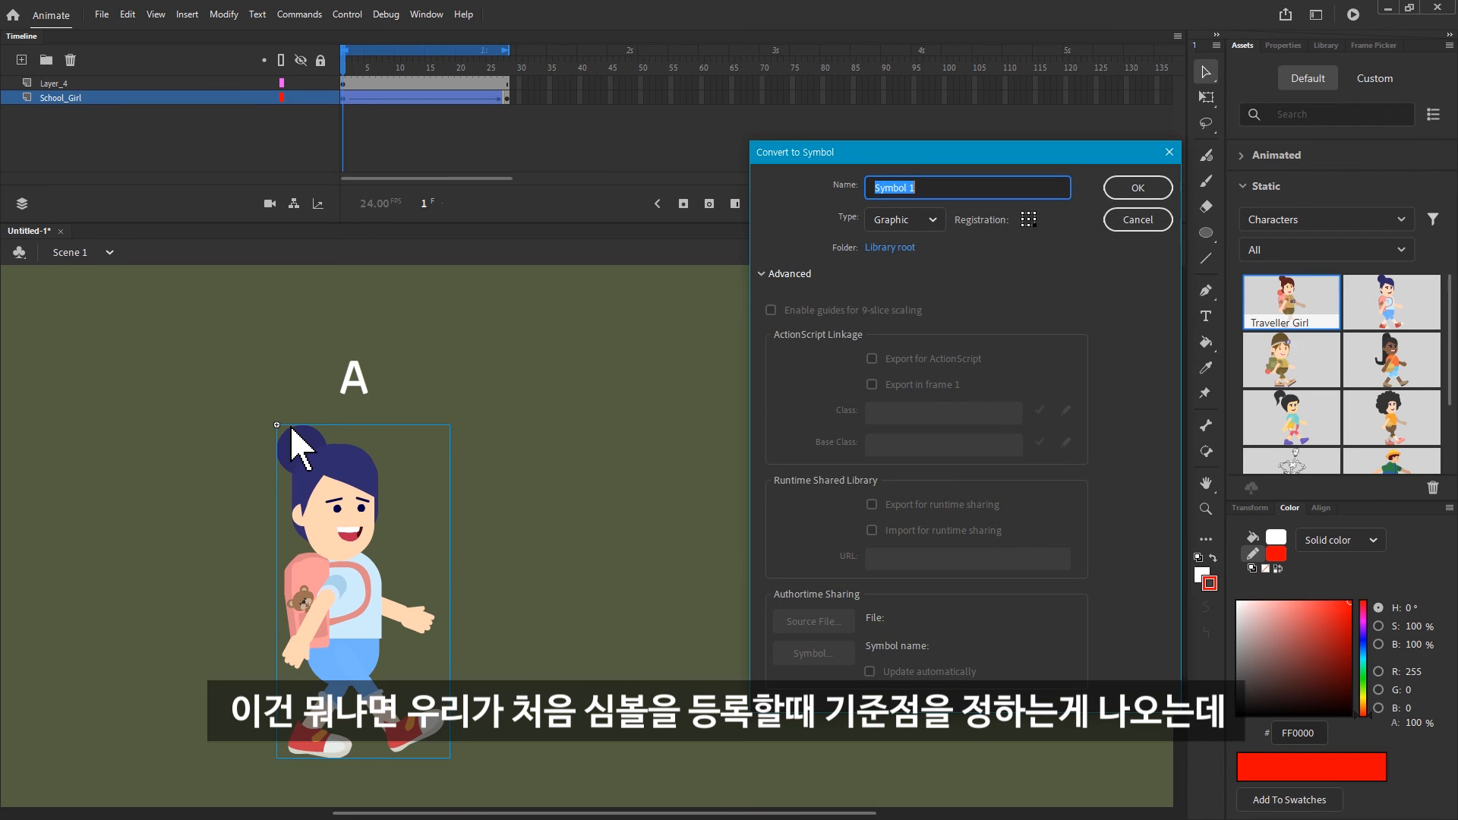
click(1029, 221)
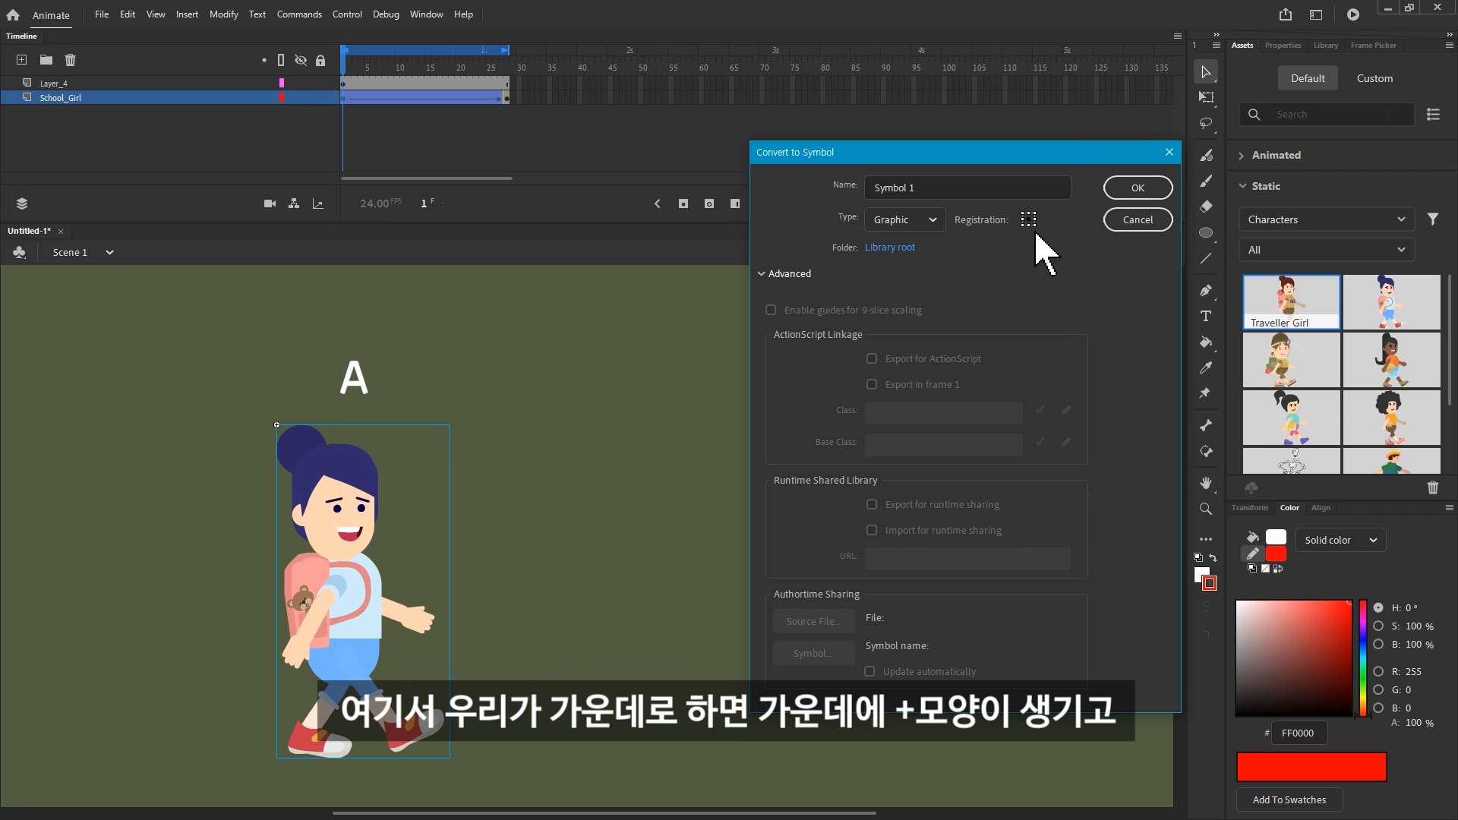
click(1125, 191)
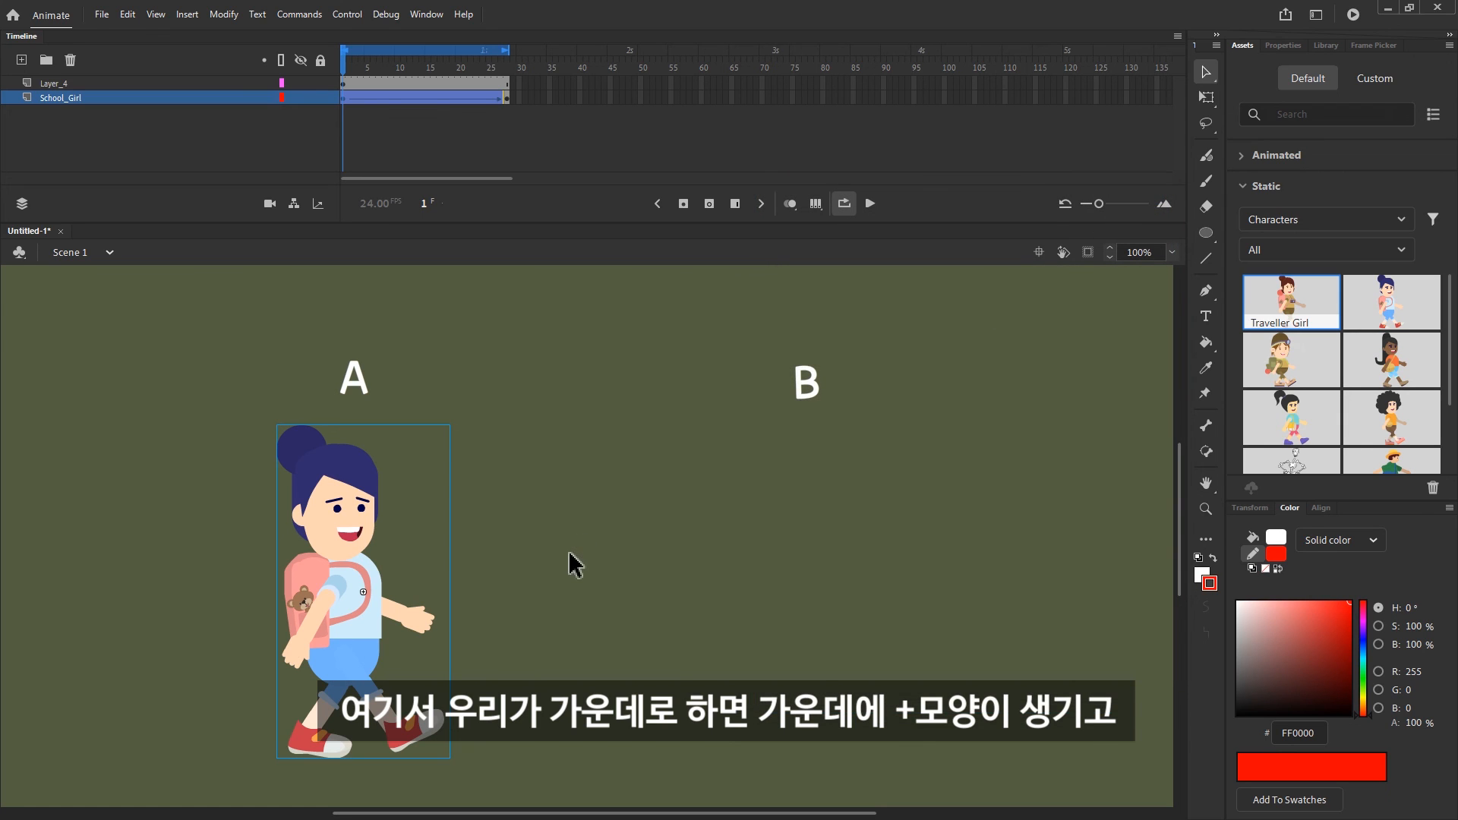
Convert the character again into graphic Symbol 2 with upper-right registration, and snap its transformation point onto that corner
key(F8)
click(1035, 220)
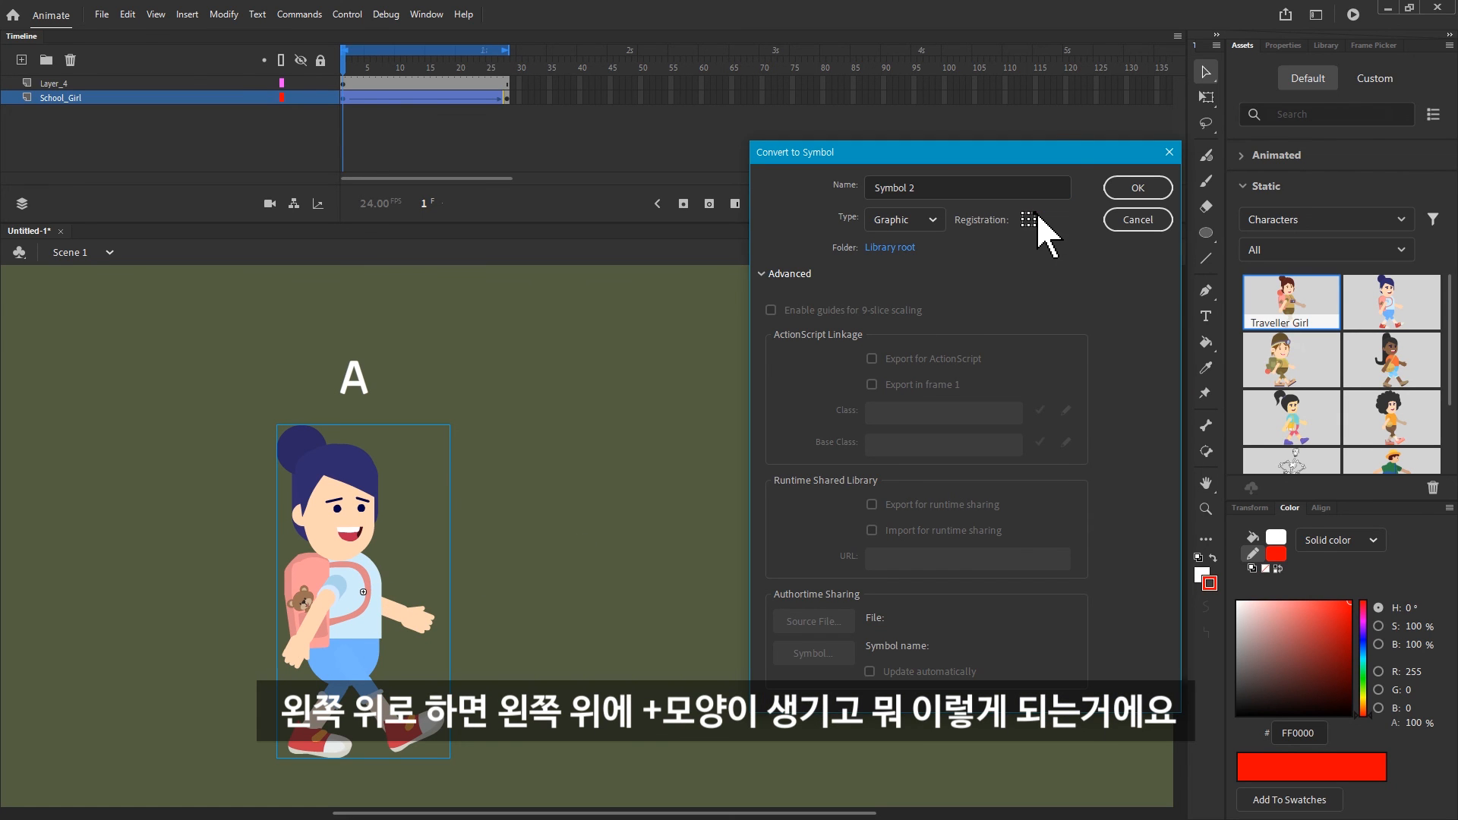
click(1138, 190)
key(q)
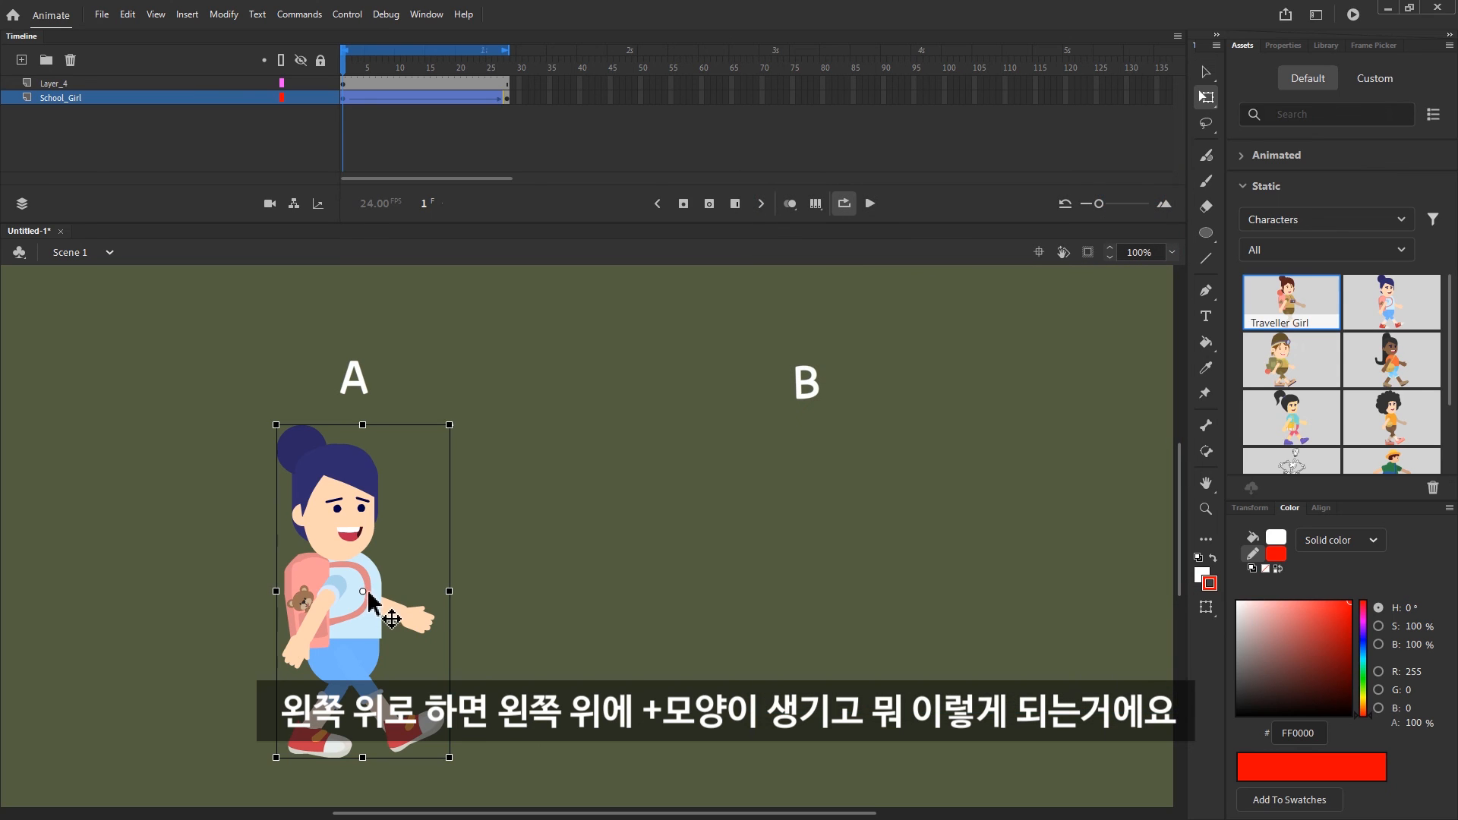
key(v)
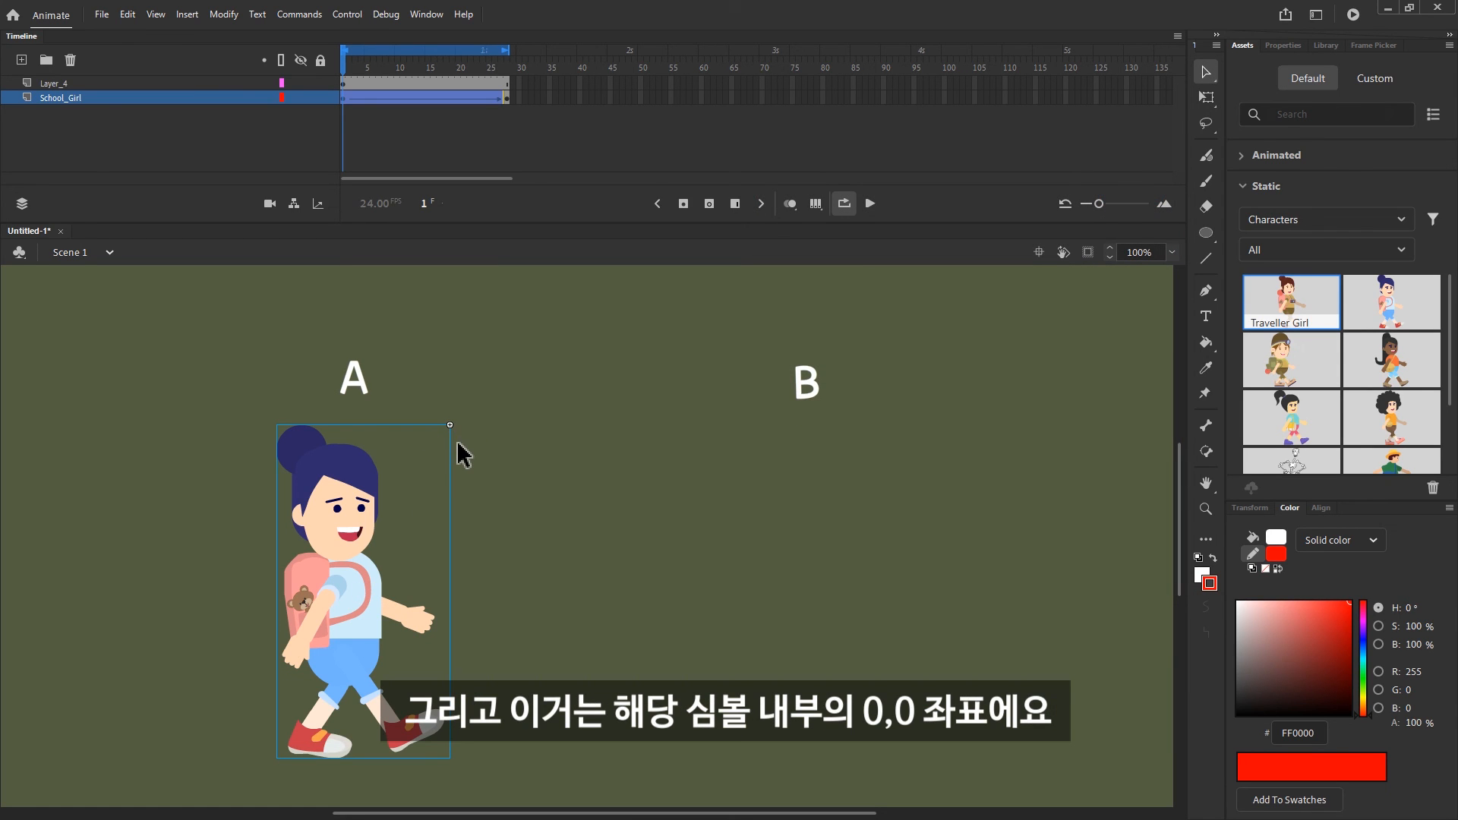
Open Symbol 2 for editing on the stage and from the library to examine where its registration cross lies
double_click(365, 580)
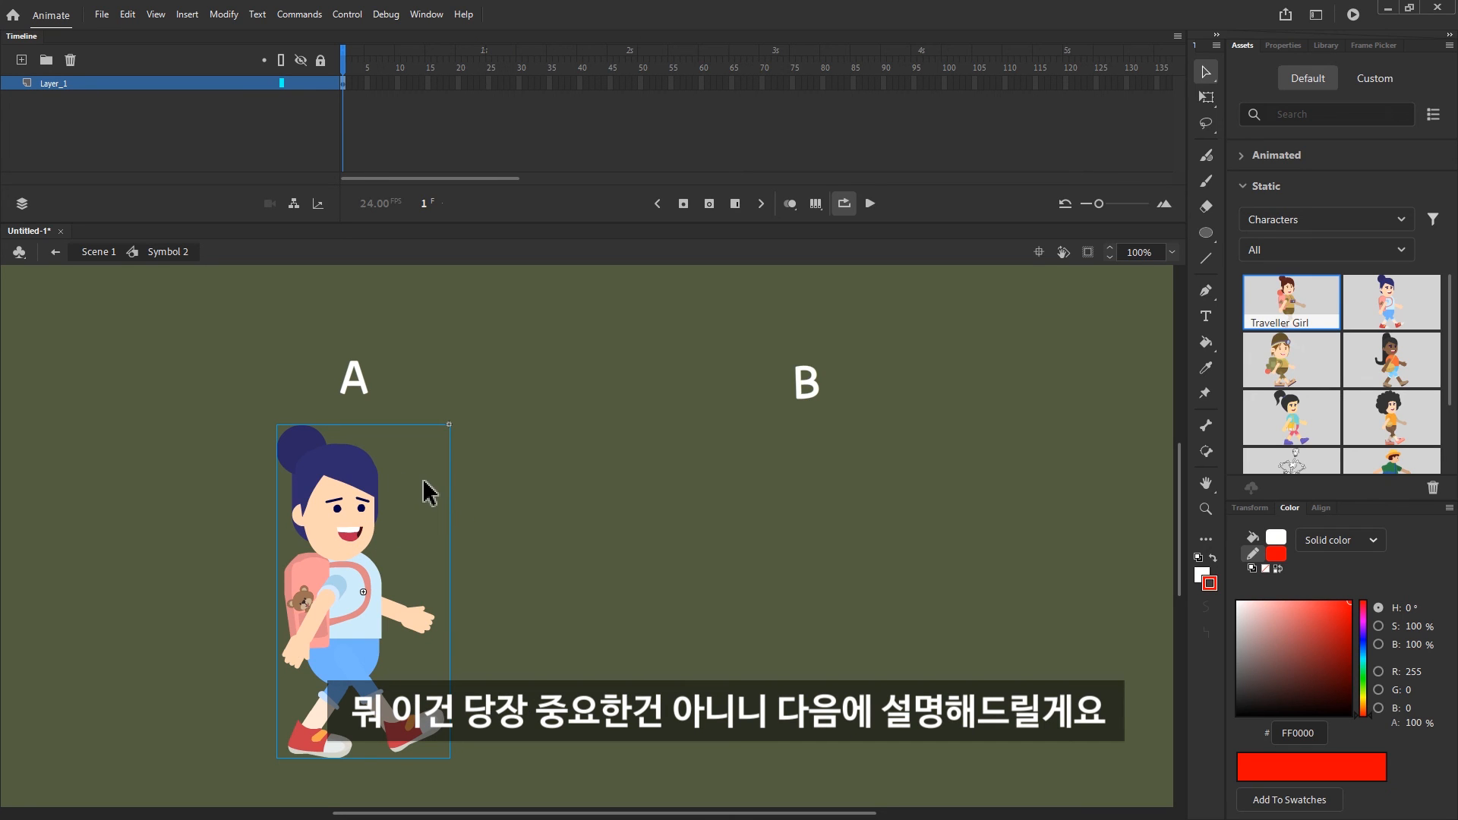
click(1328, 47)
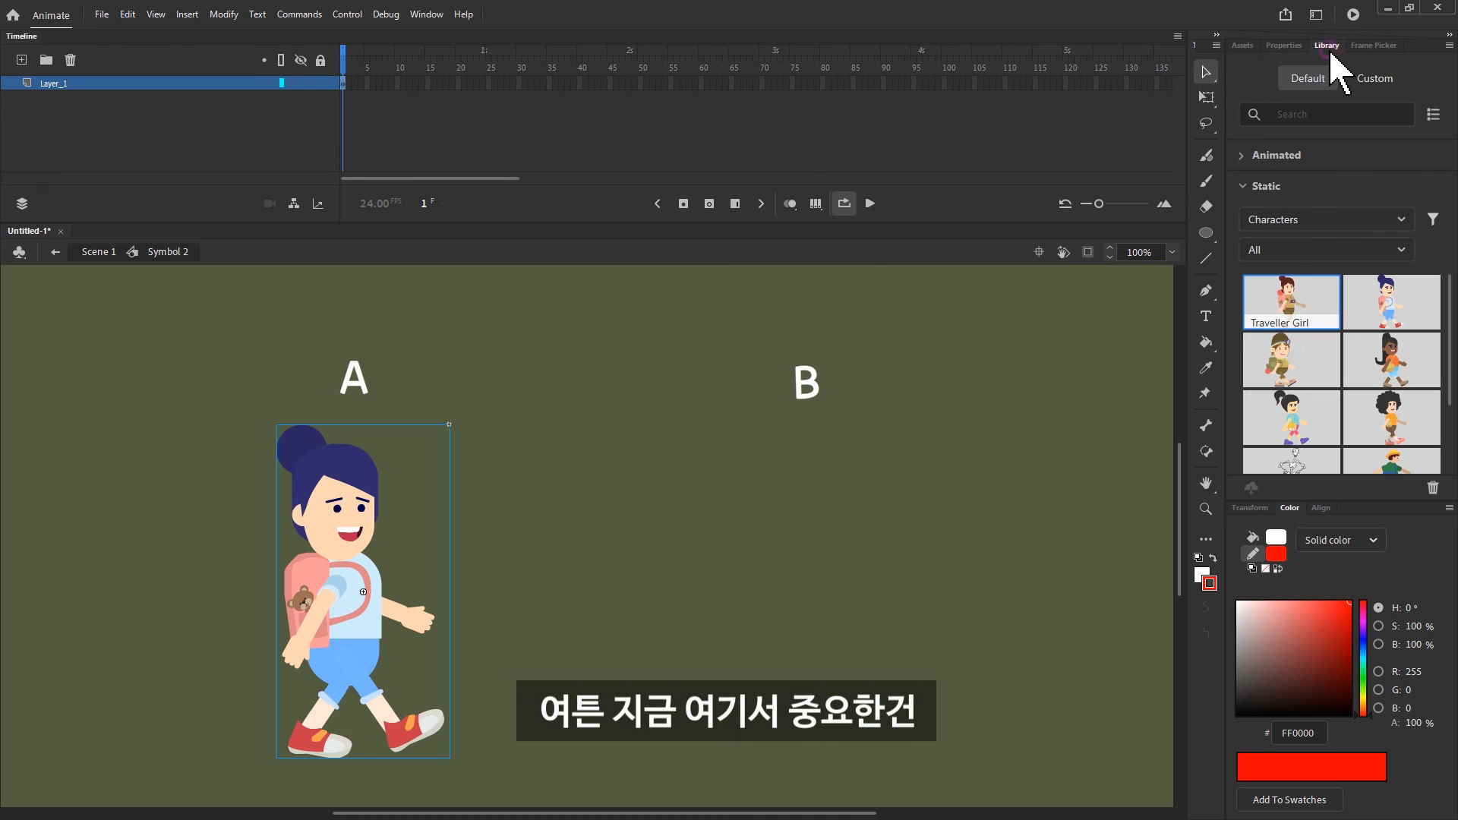
double_click(1291, 276)
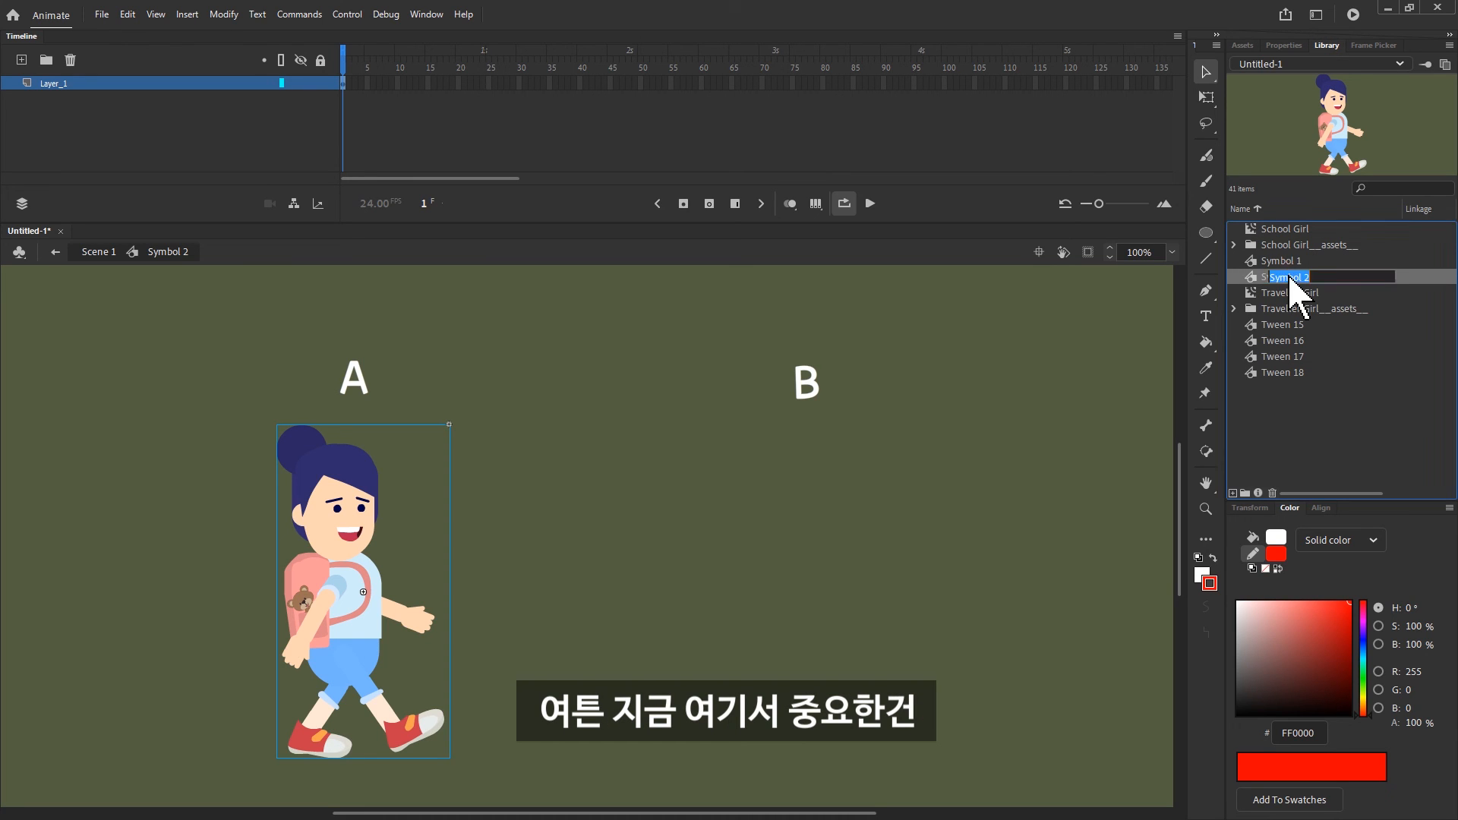
double_click(1250, 279)
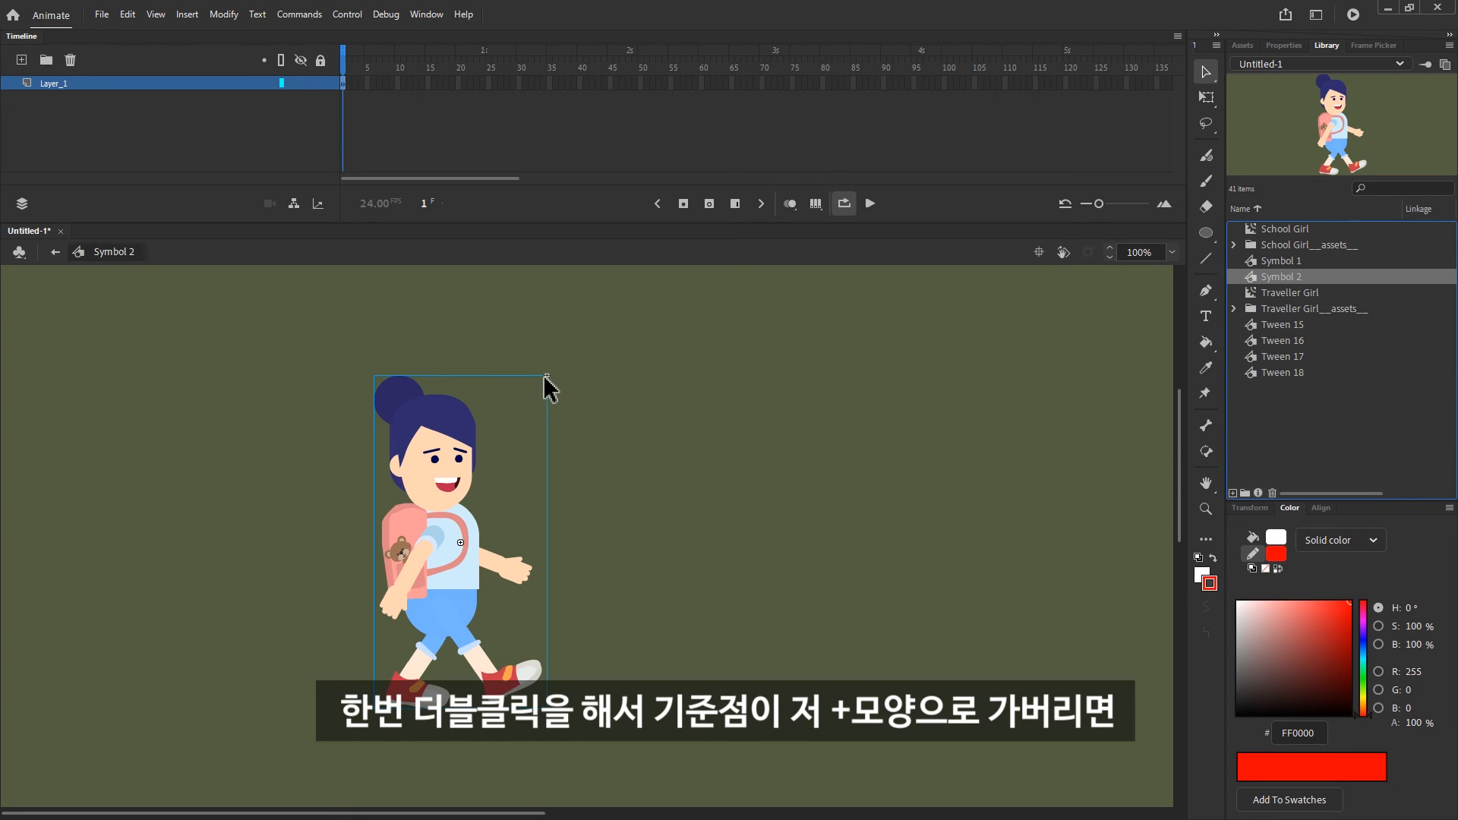
Shift Symbol 2's transformation point slightly towards her outstretched hand with Free Transform, and open the symbol for editing
click(1206, 97)
click(1283, 46)
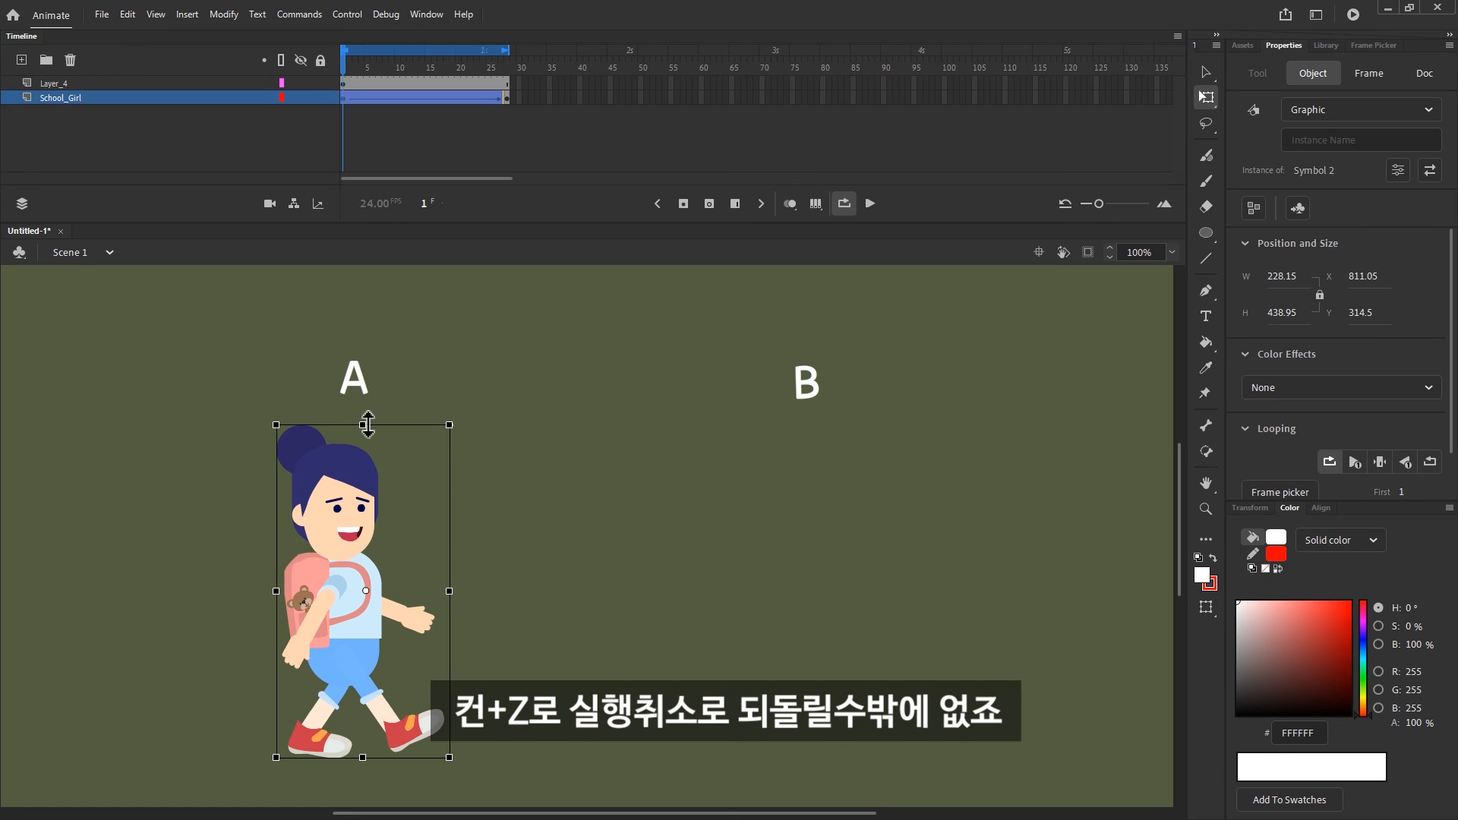
drag(367, 594, 370, 593)
double_click(411, 580)
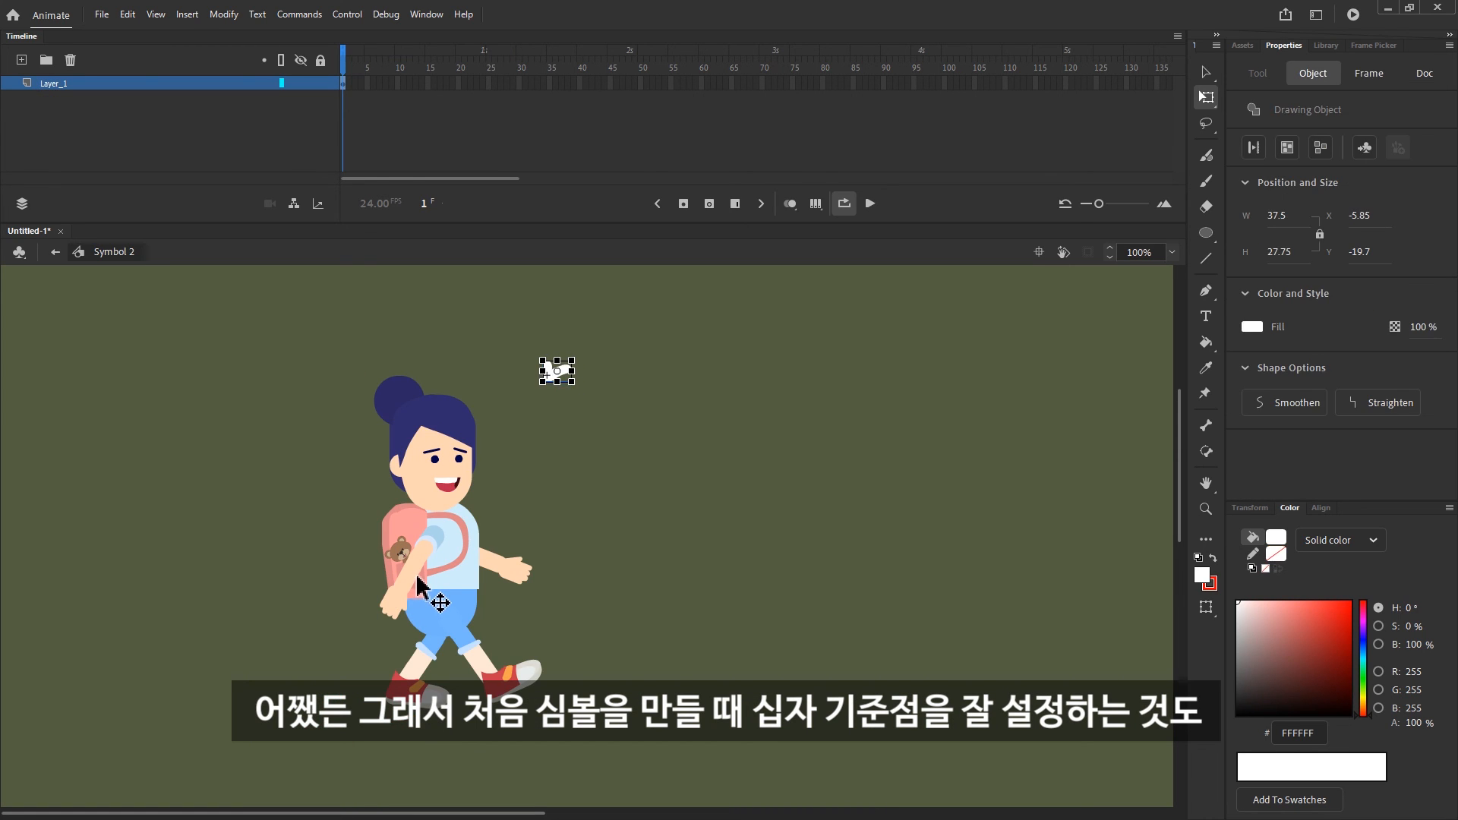